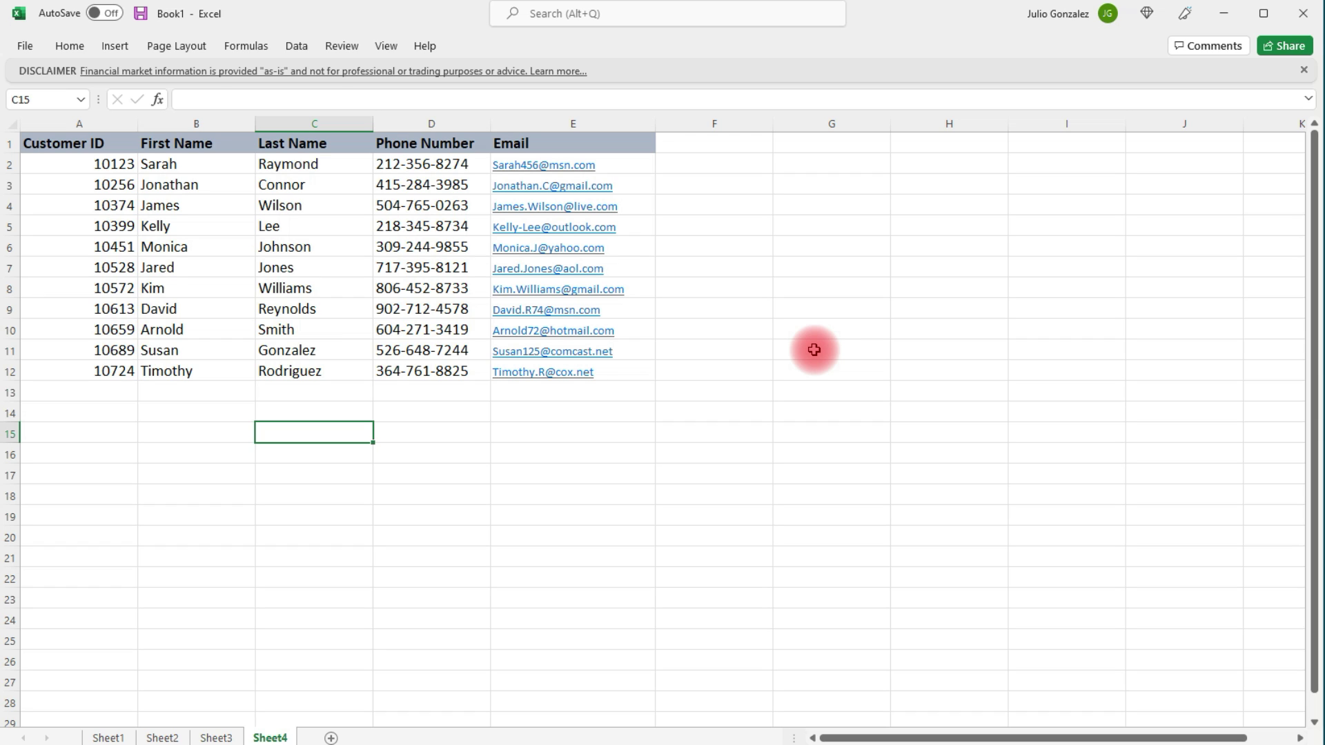
# Step: Select all of column C, the customer table's Last Name column
pyautogui.click(325, 121)
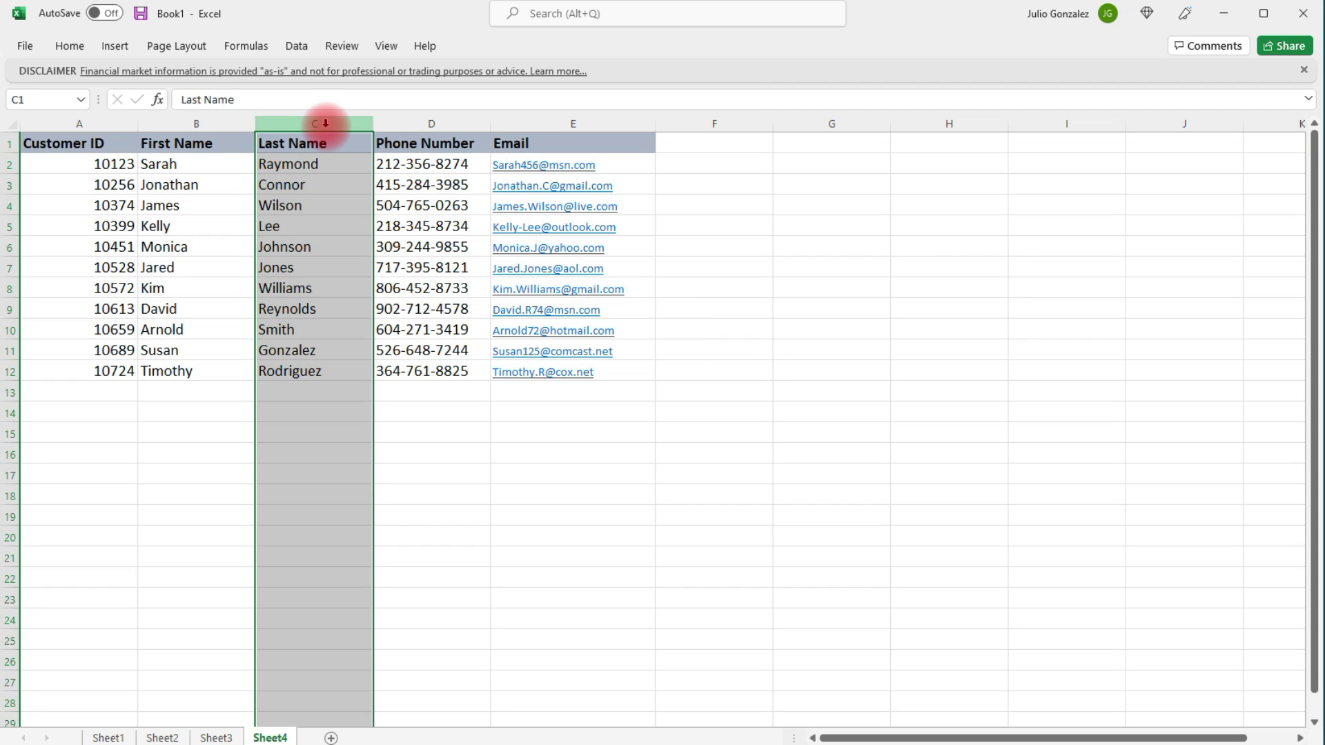
pyautogui.click(74, 46)
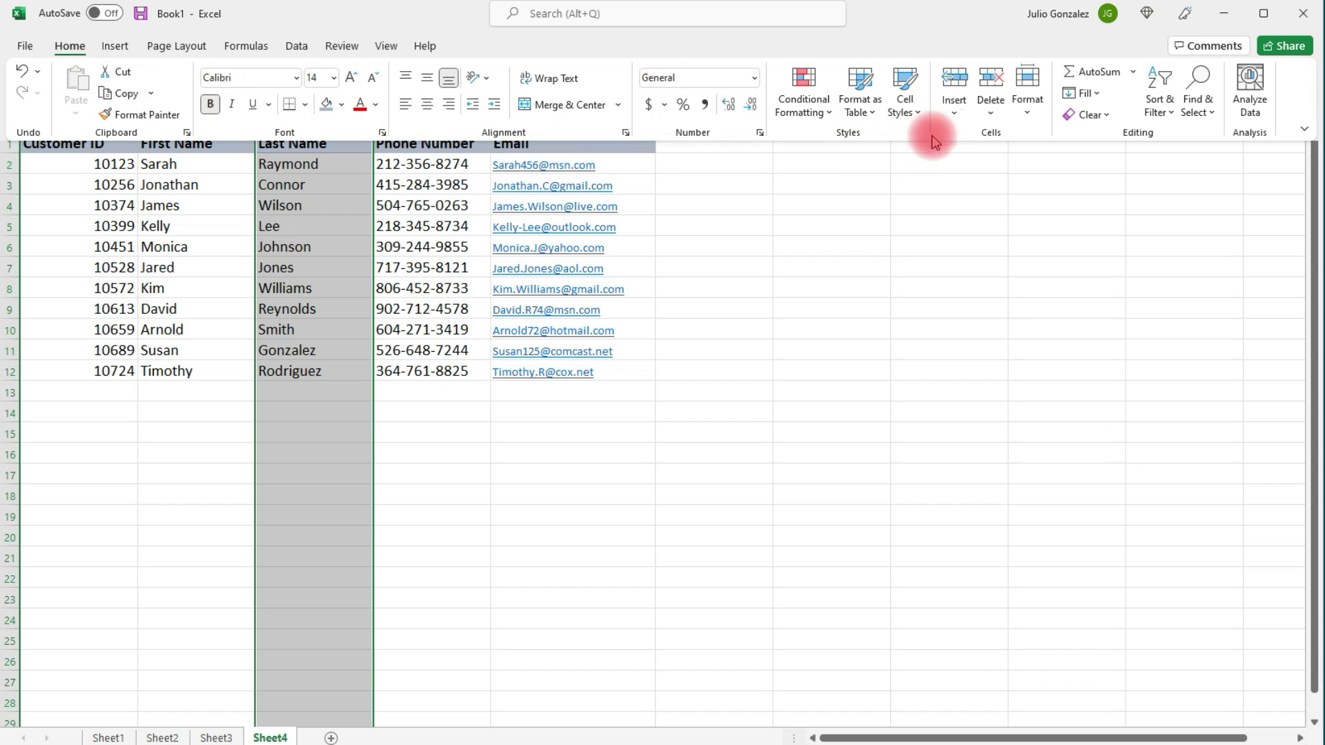
pyautogui.click(957, 114)
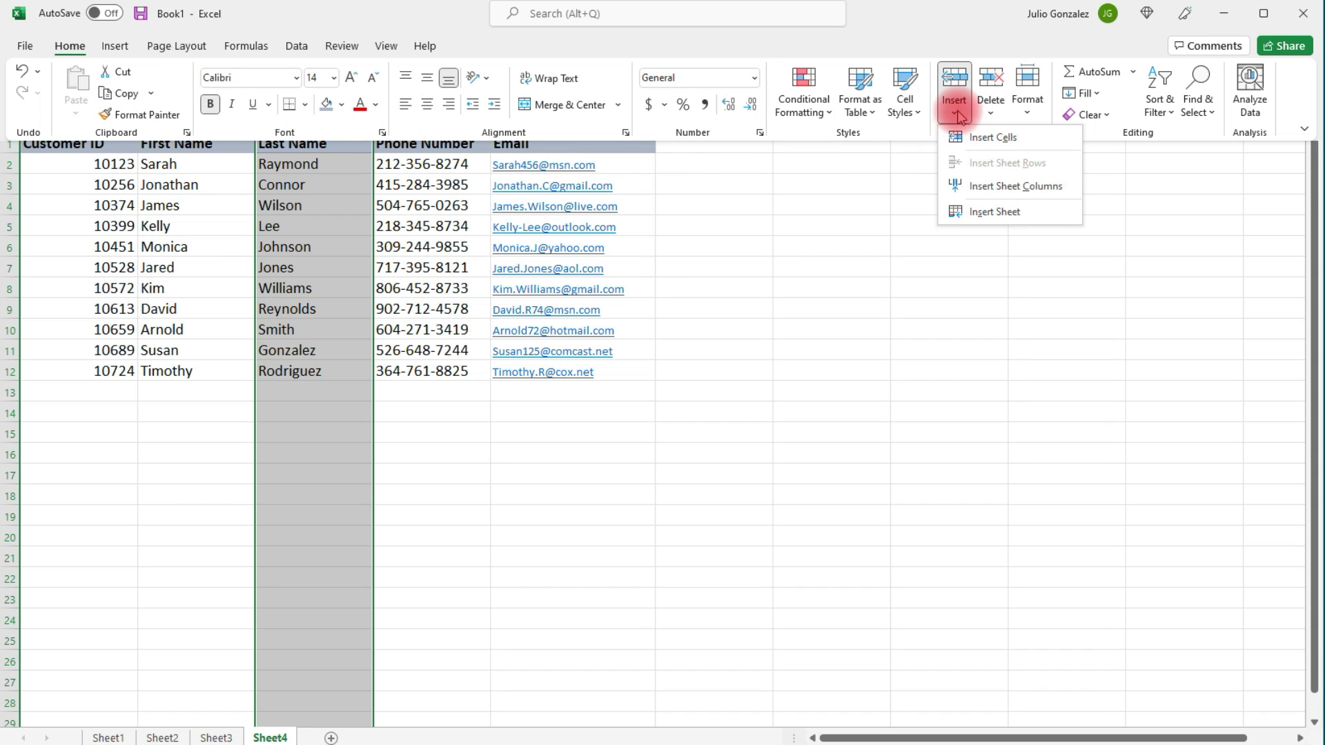
pyautogui.click(1022, 191)
pyautogui.click(1018, 188)
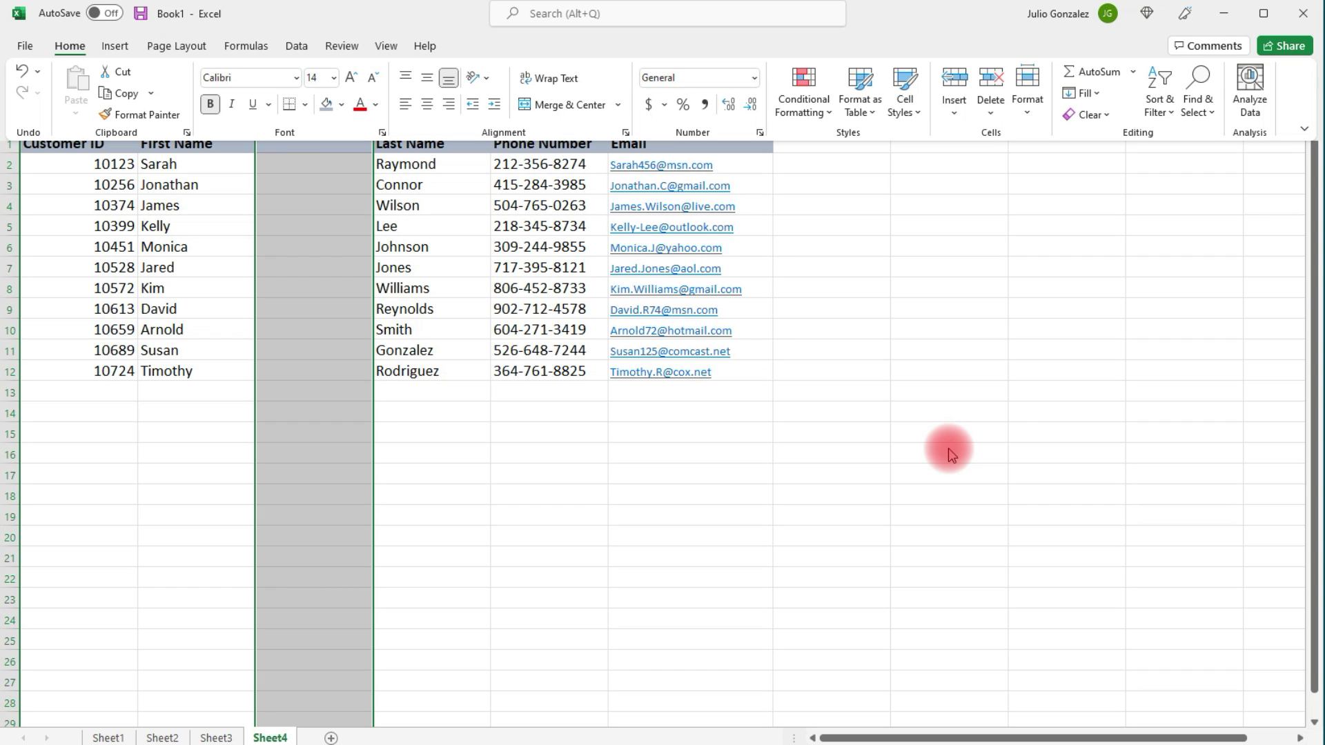
pyautogui.click(25, 73)
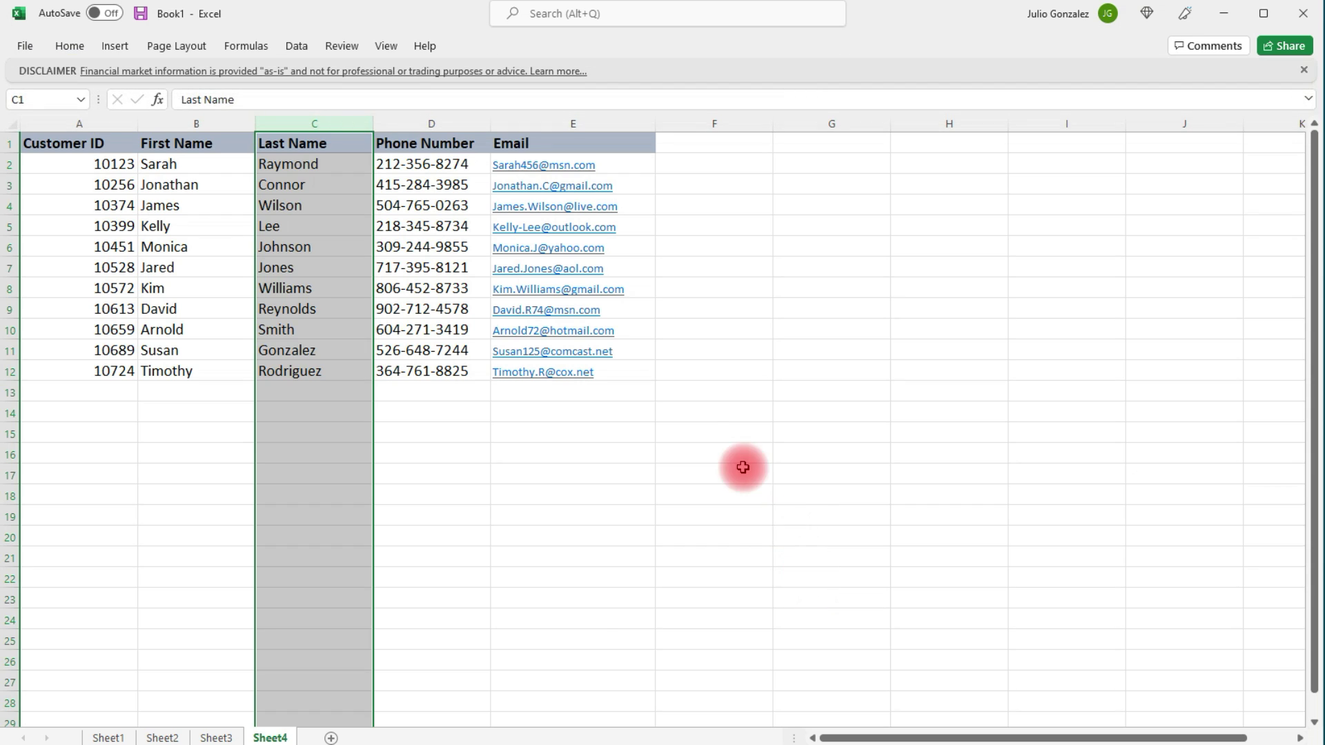
pyautogui.click(739, 457)
pyautogui.click(298, 250)
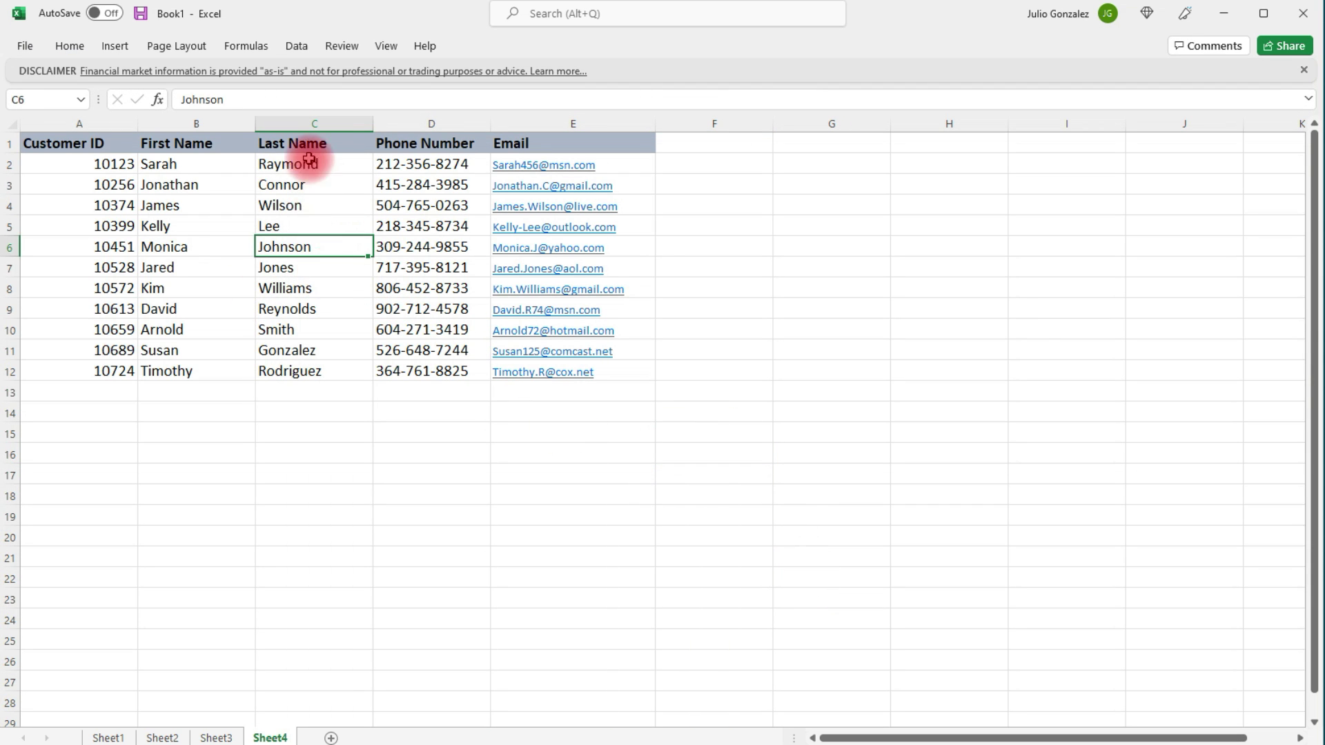
pyautogui.rightClick(312, 125)
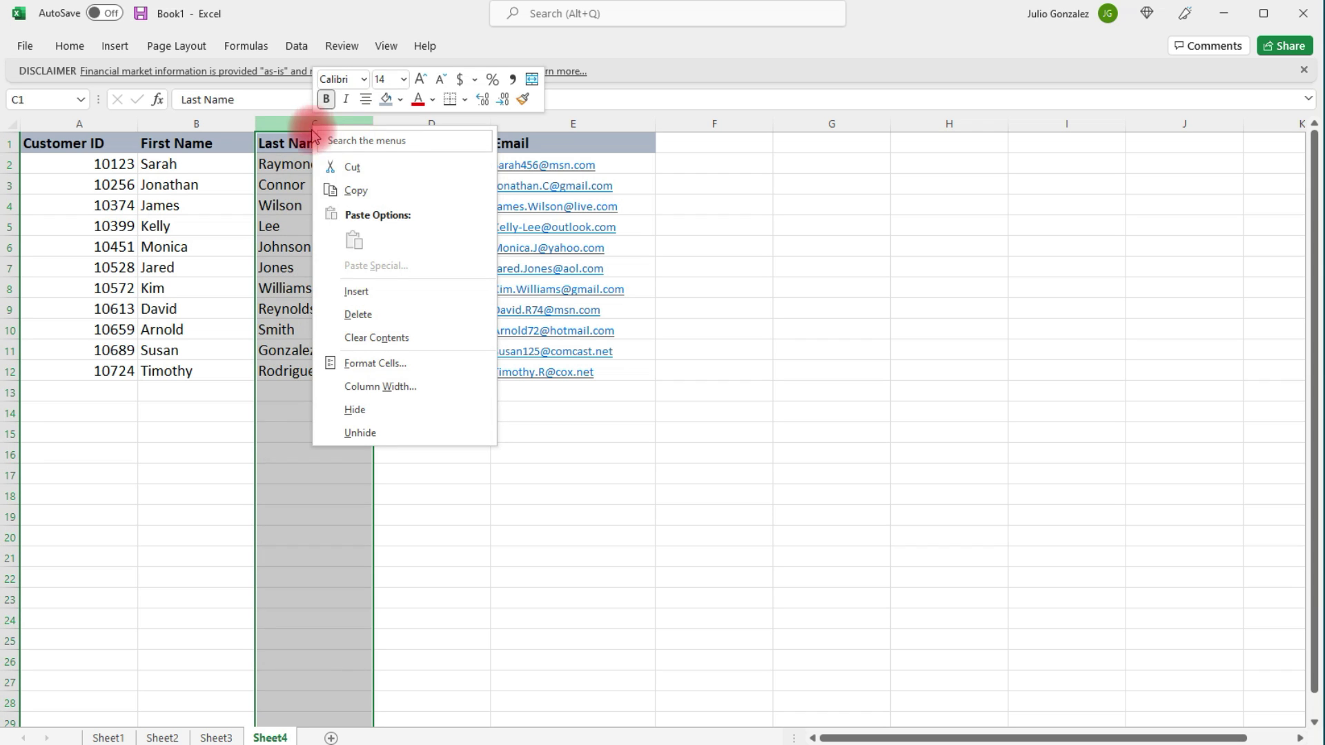
pyautogui.click(369, 292)
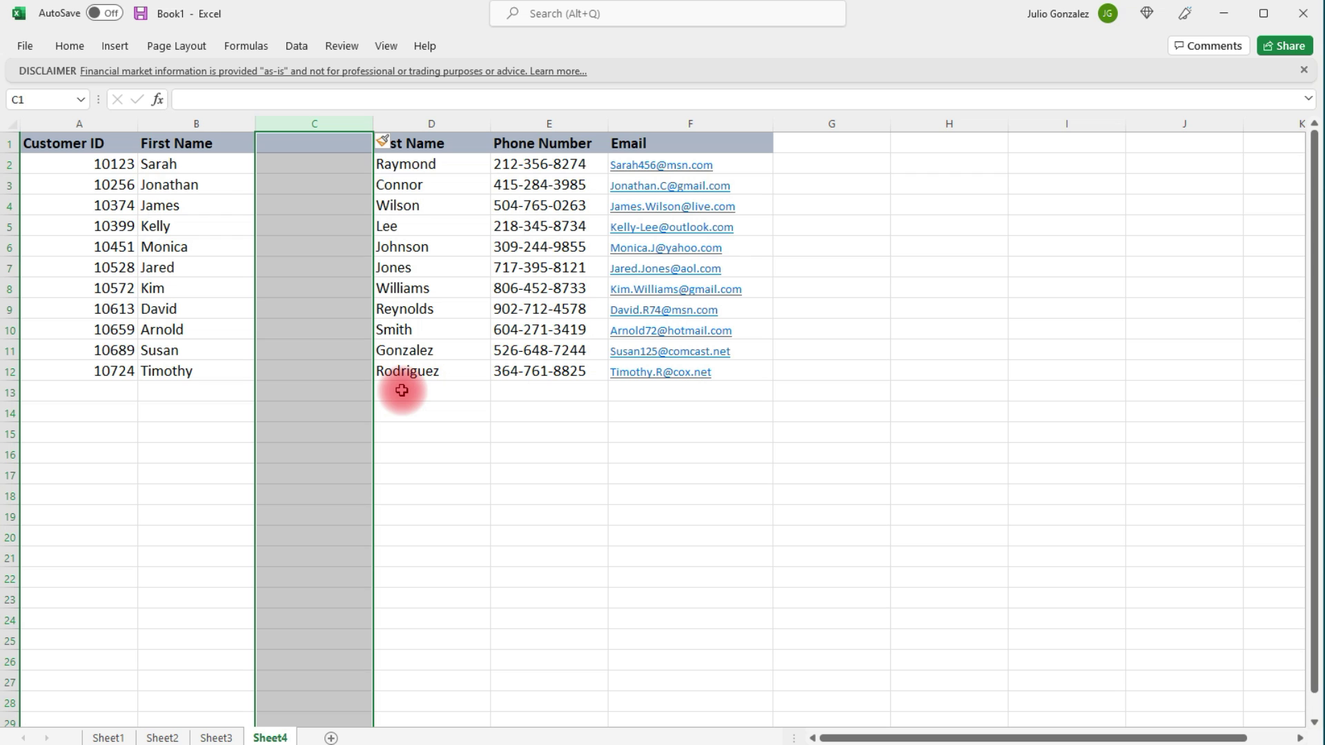
pyautogui.click(67, 46)
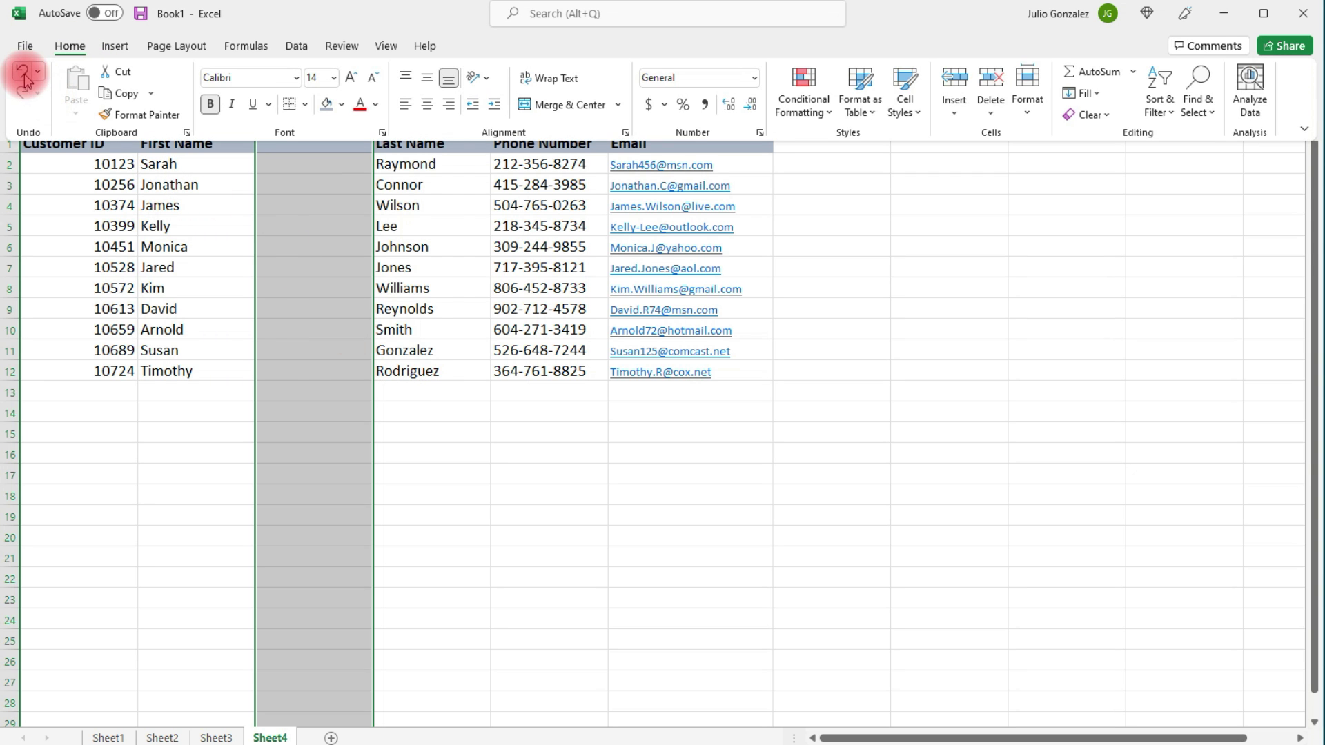
pyautogui.click(24, 79)
pyautogui.click(526, 388)
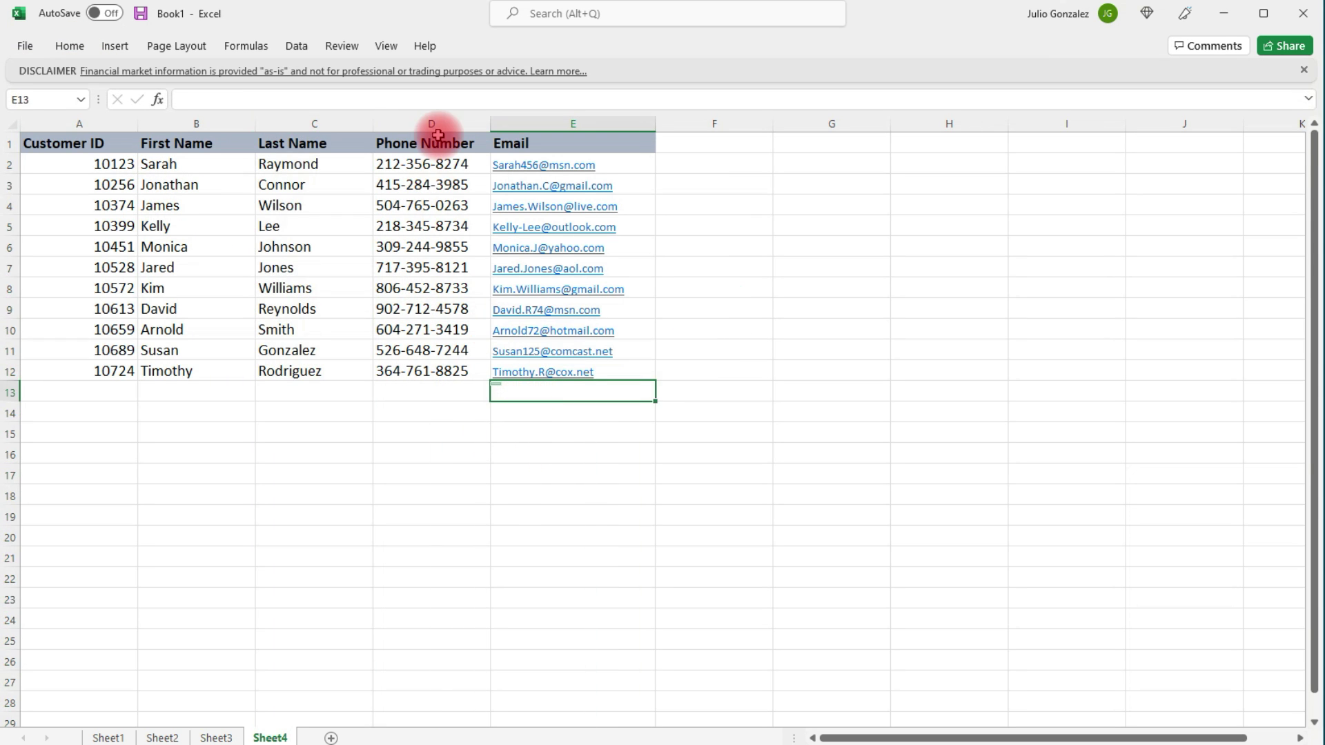
pyautogui.click(436, 125)
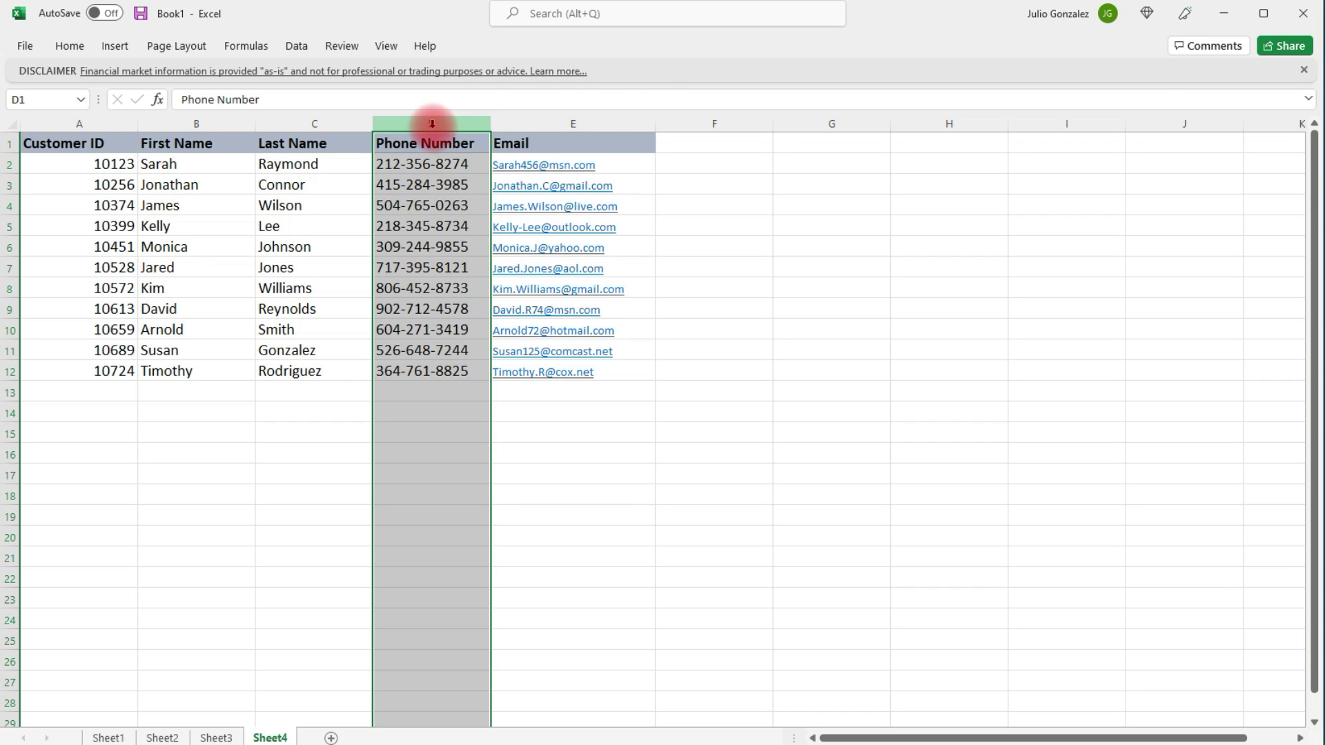
pyautogui.rightClick(436, 126)
pyautogui.click(536, 297)
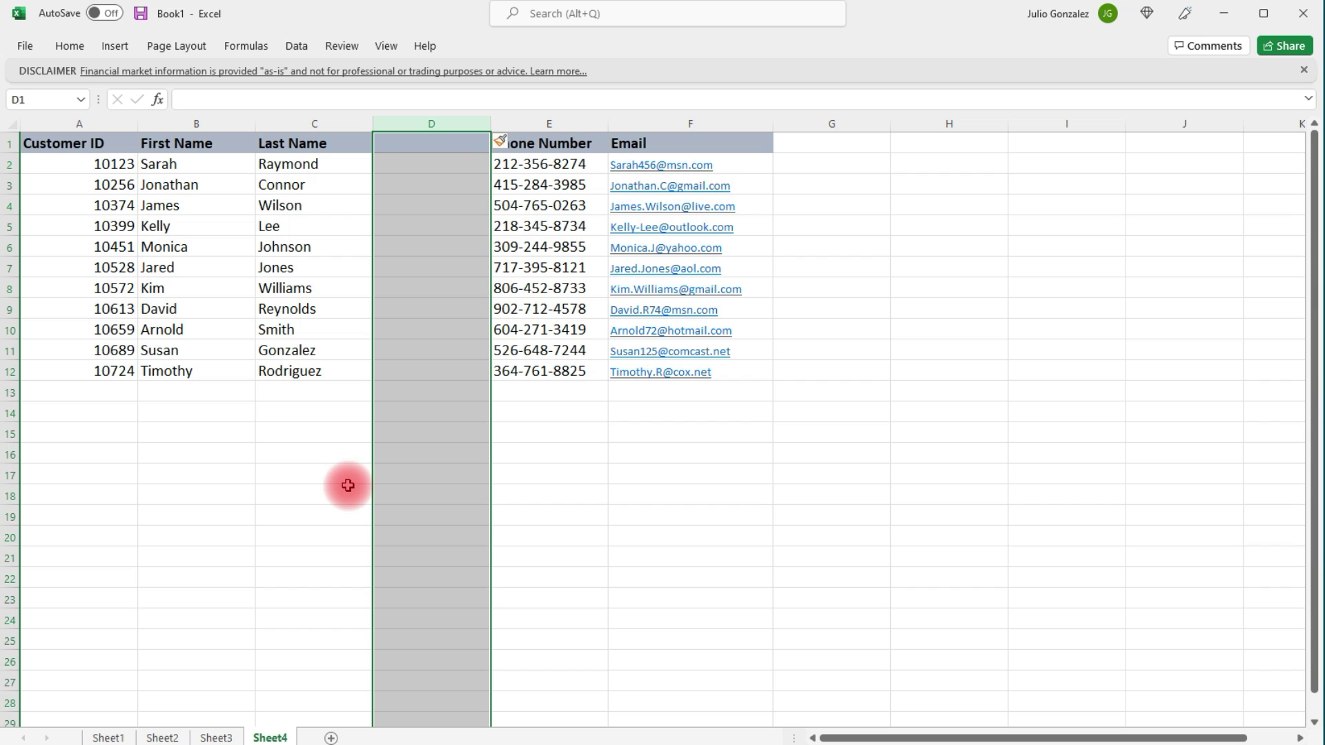
pyautogui.click(69, 46)
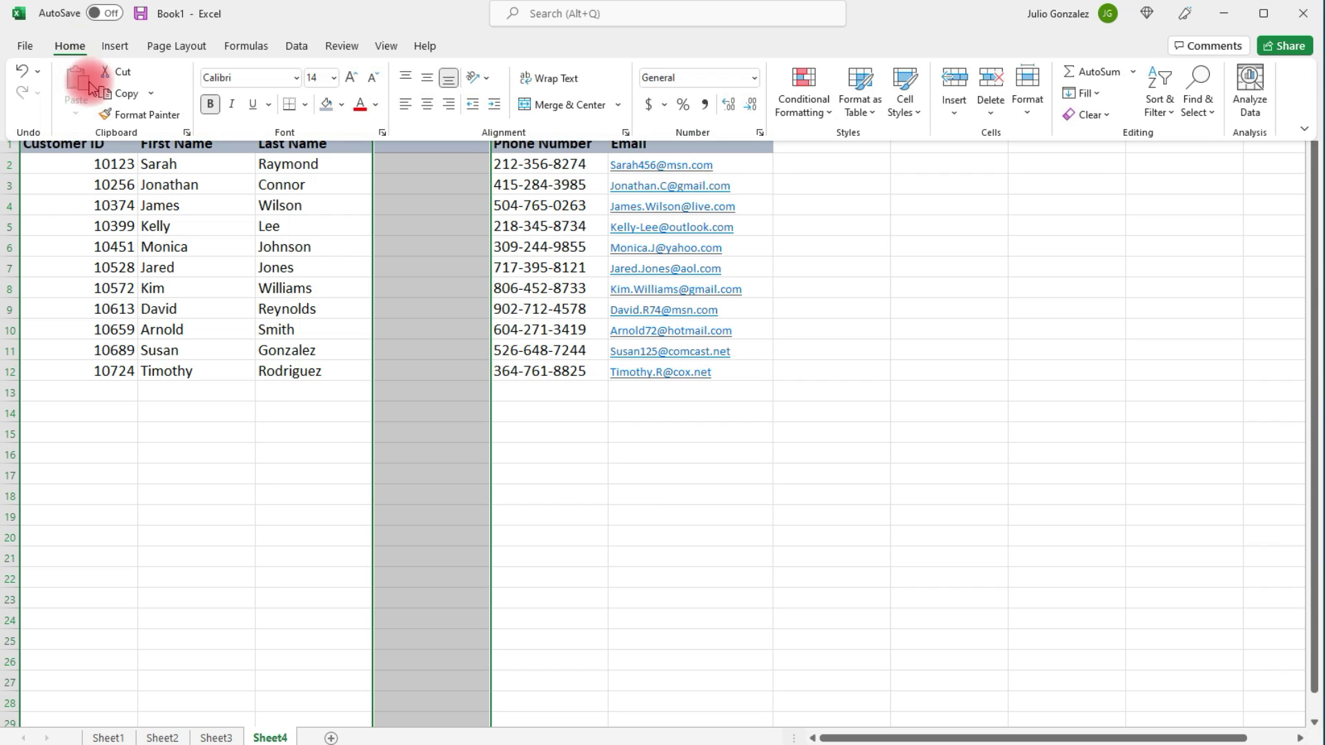
pyautogui.click(22, 71)
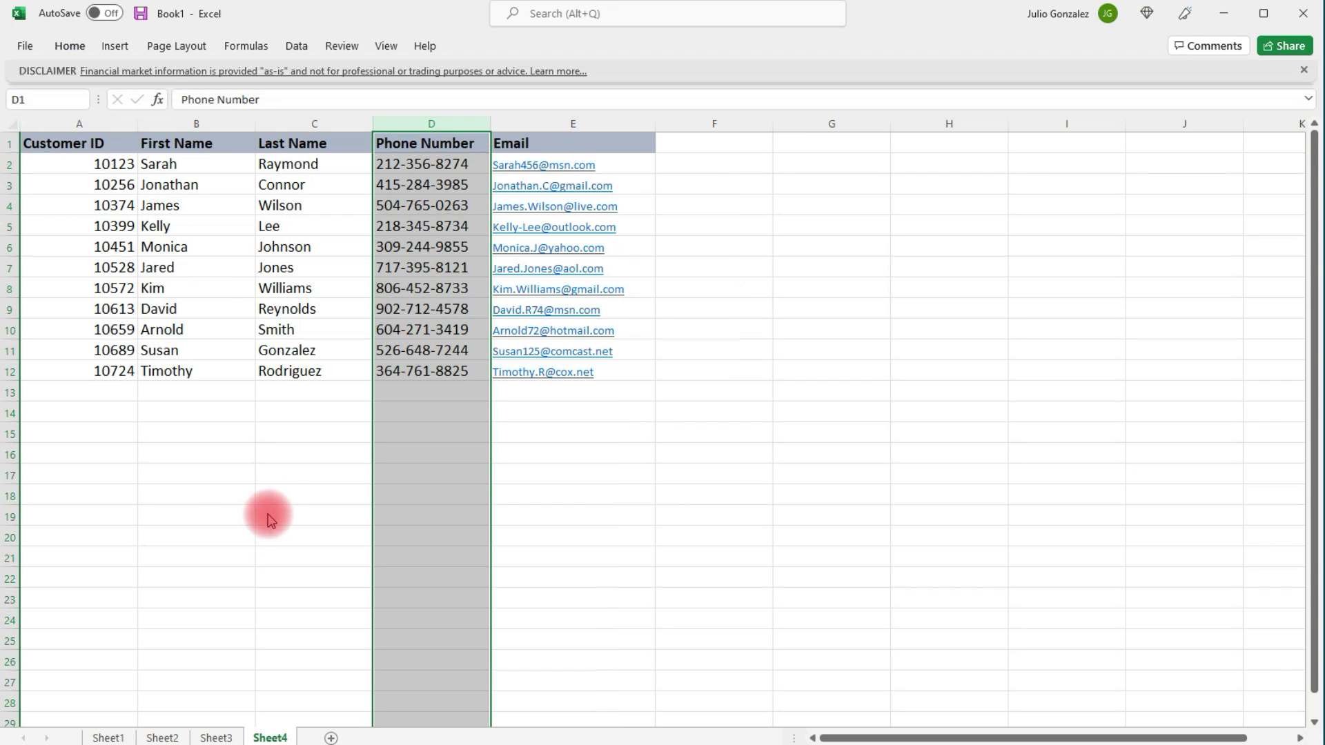
pyautogui.click(337, 413)
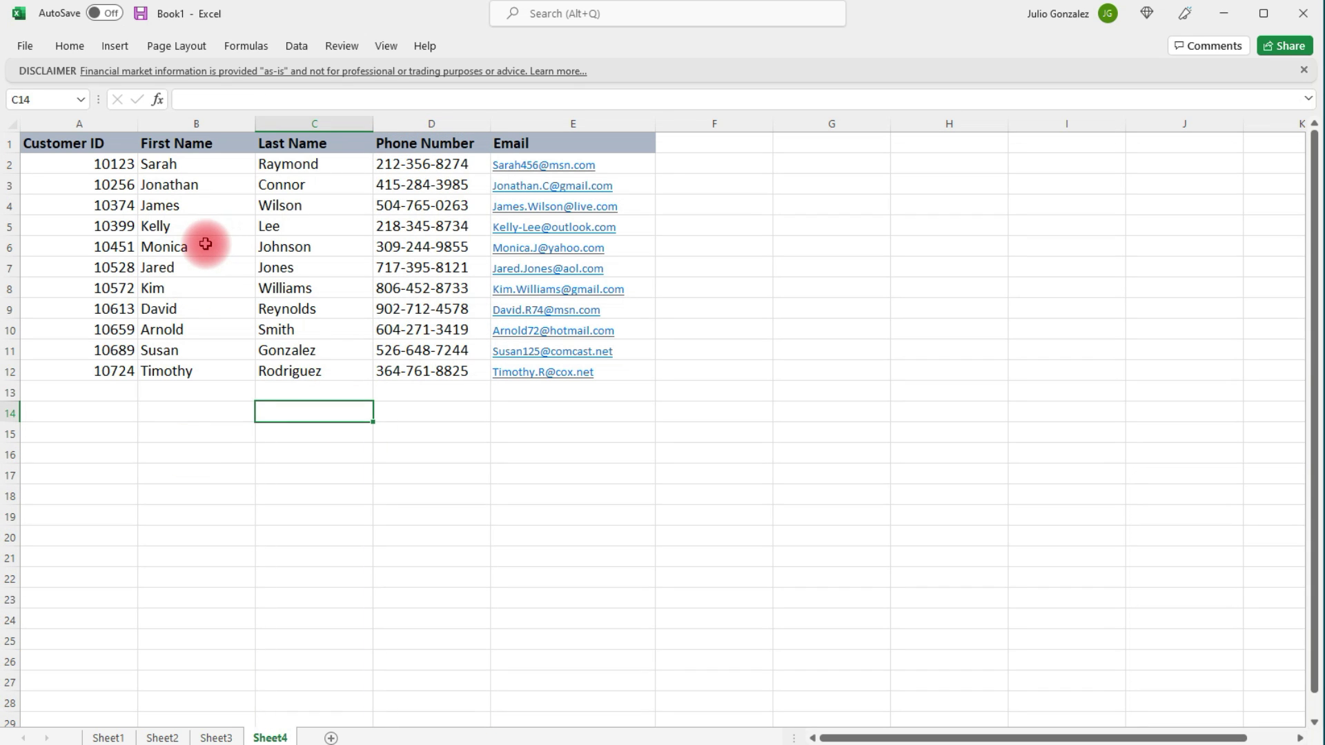
# Step: Insert a blank row above Kelly's row 5 using Home > Insert, then undo it
pyautogui.click(7, 226)
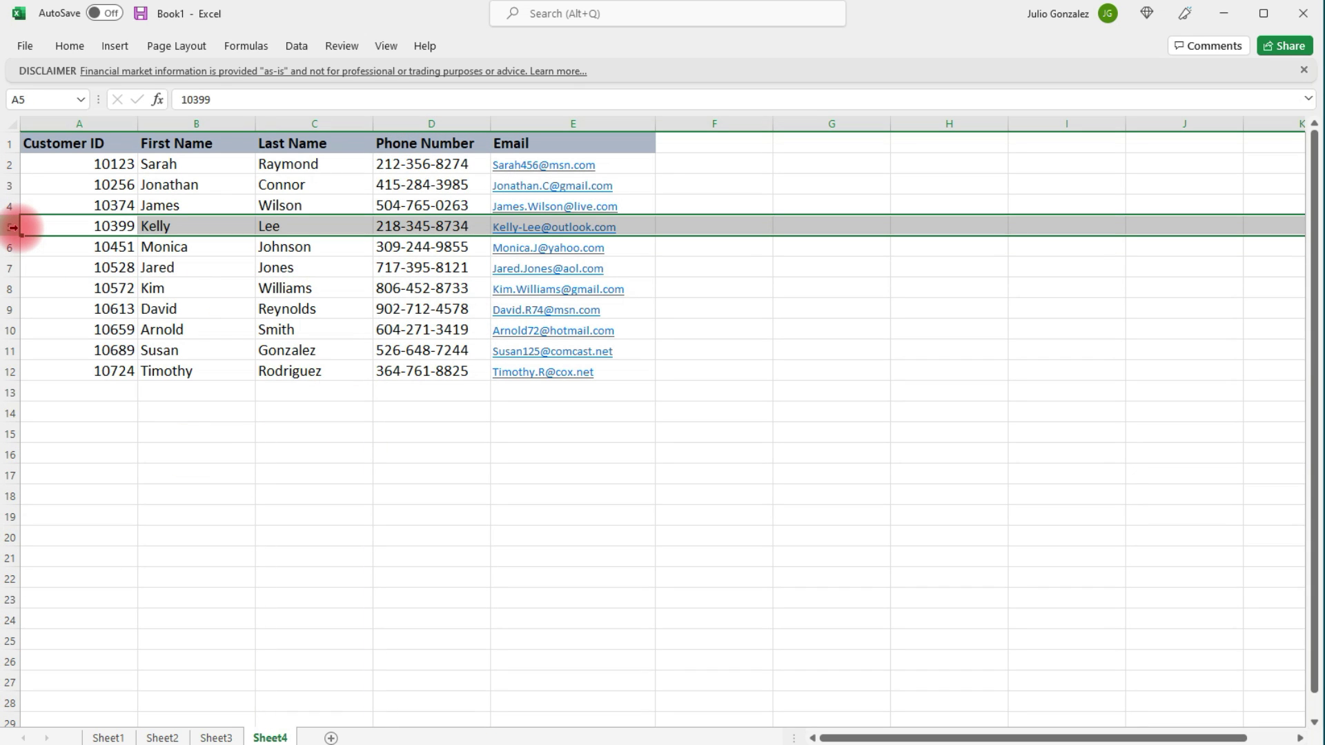
pyautogui.click(70, 45)
pyautogui.click(953, 103)
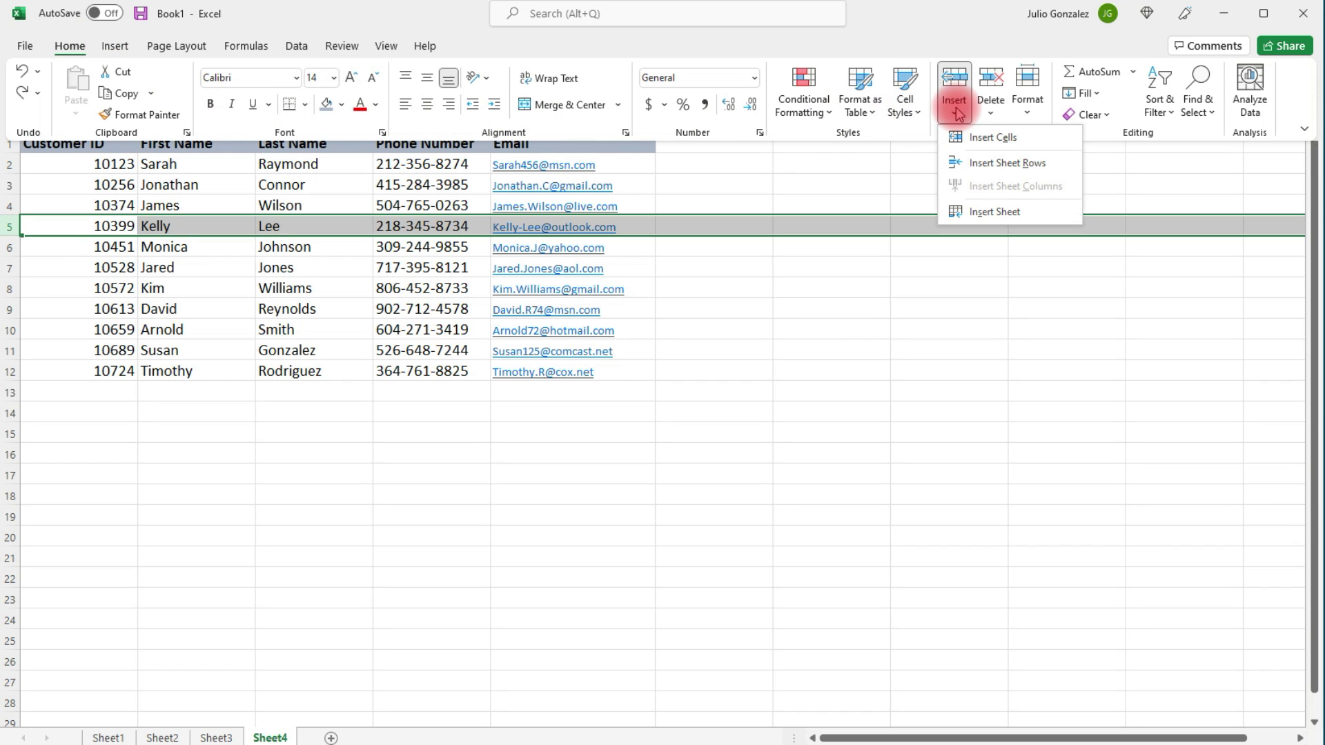
pyautogui.click(1006, 166)
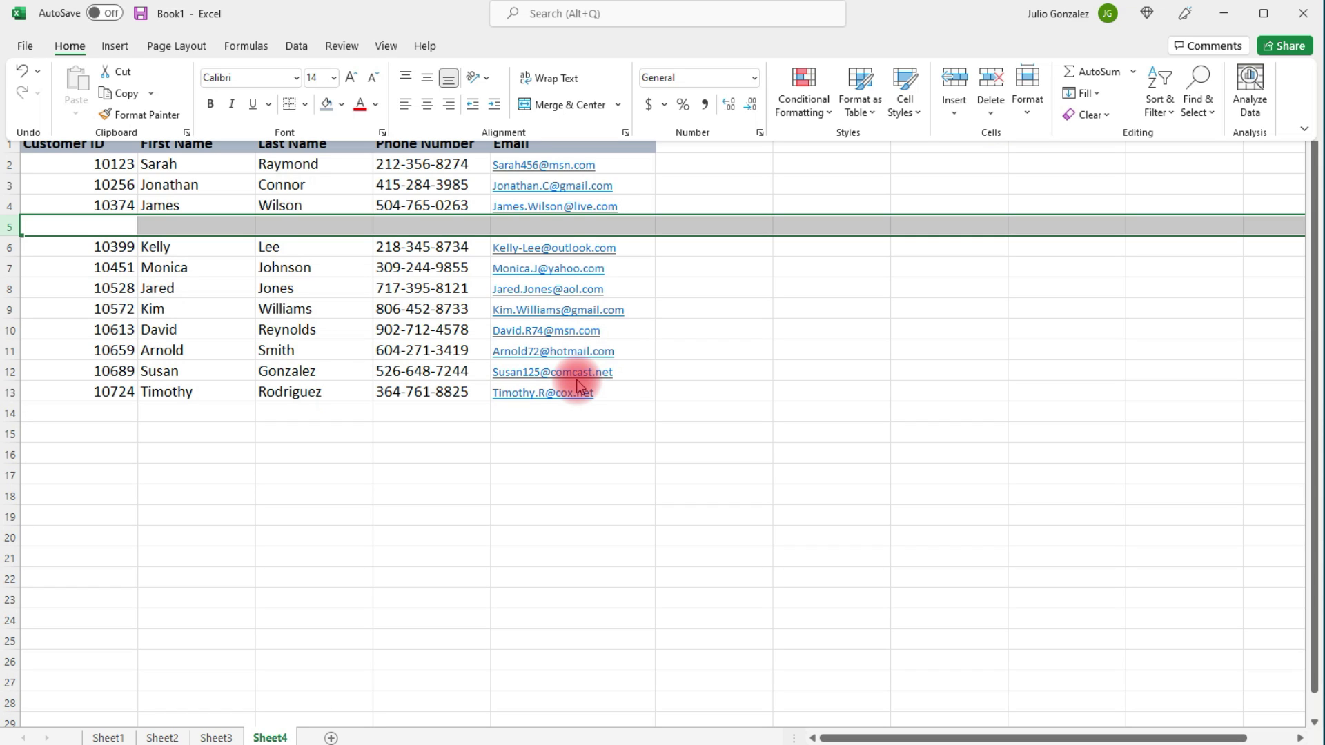
pyautogui.click(23, 69)
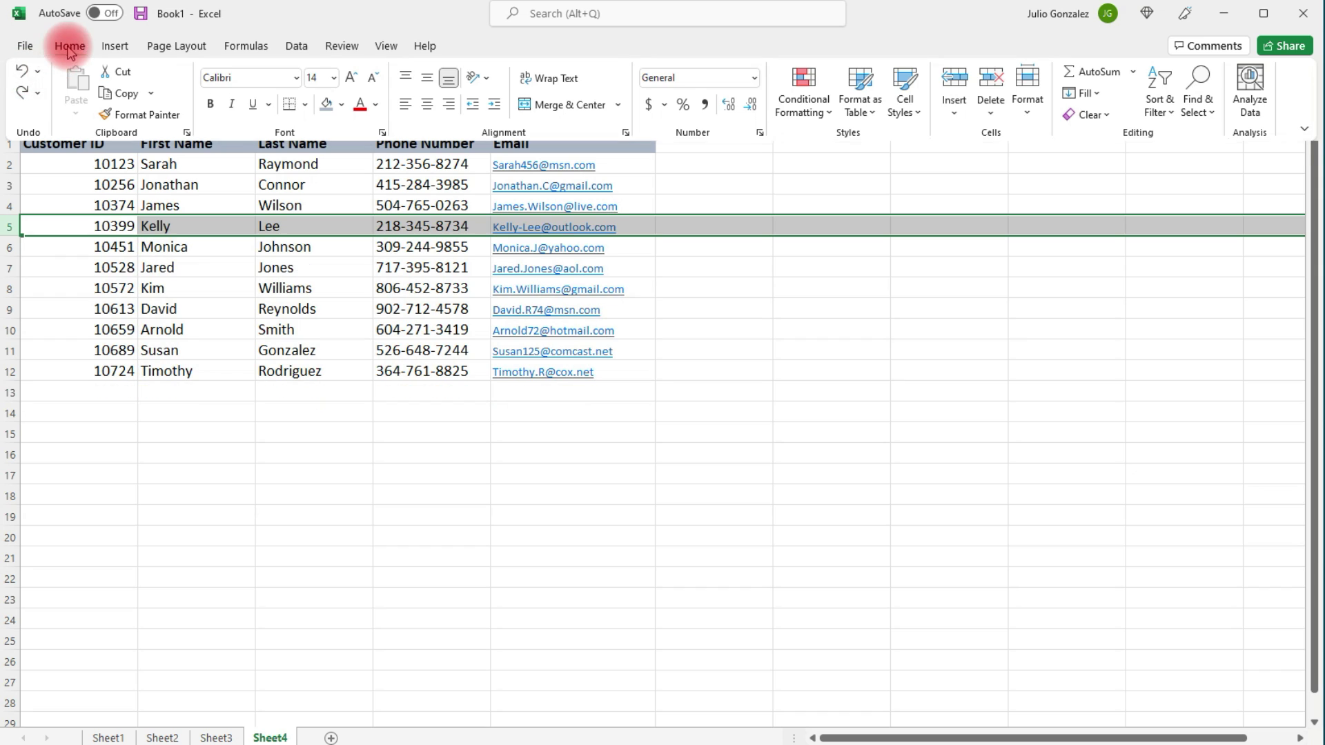
pyautogui.click(69, 46)
# Step: Insert an entire row above Monica at cell C6 via Insert, then undo it
pyautogui.click(228, 283)
pyautogui.click(297, 250)
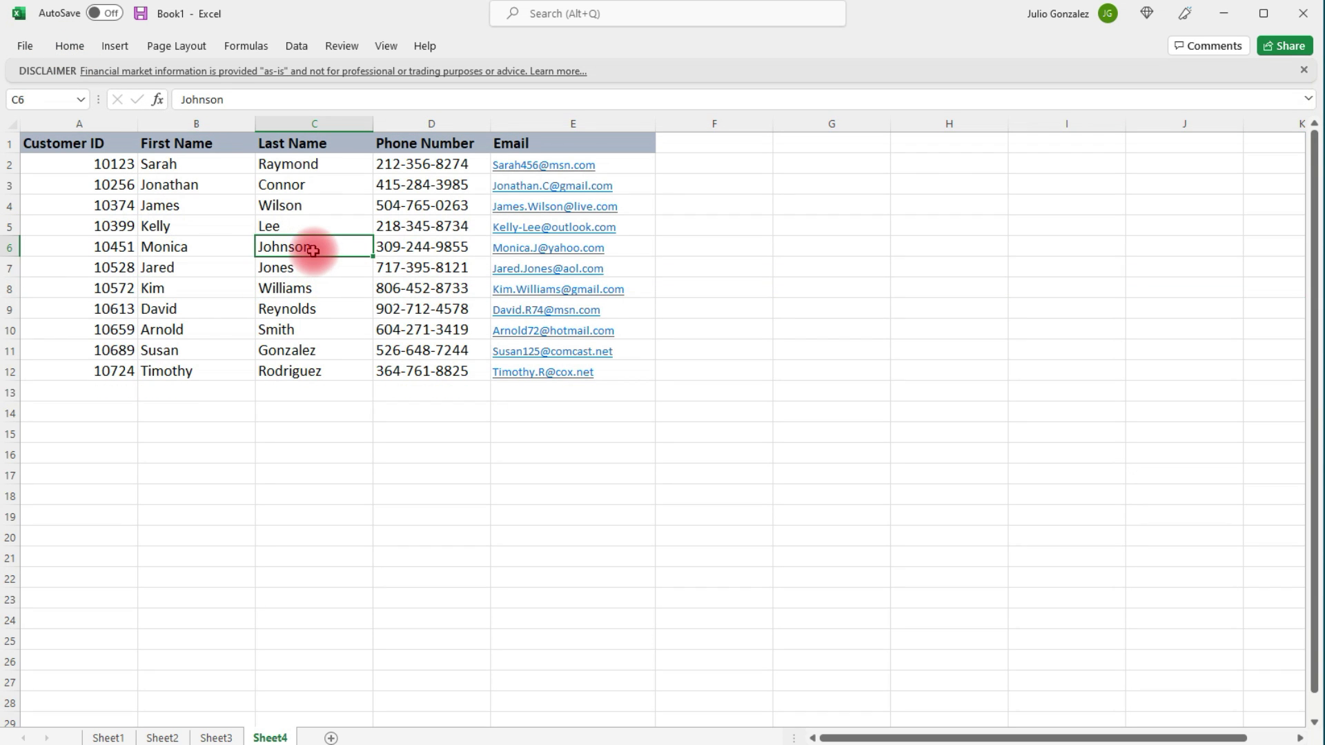
pyautogui.rightClick(312, 250)
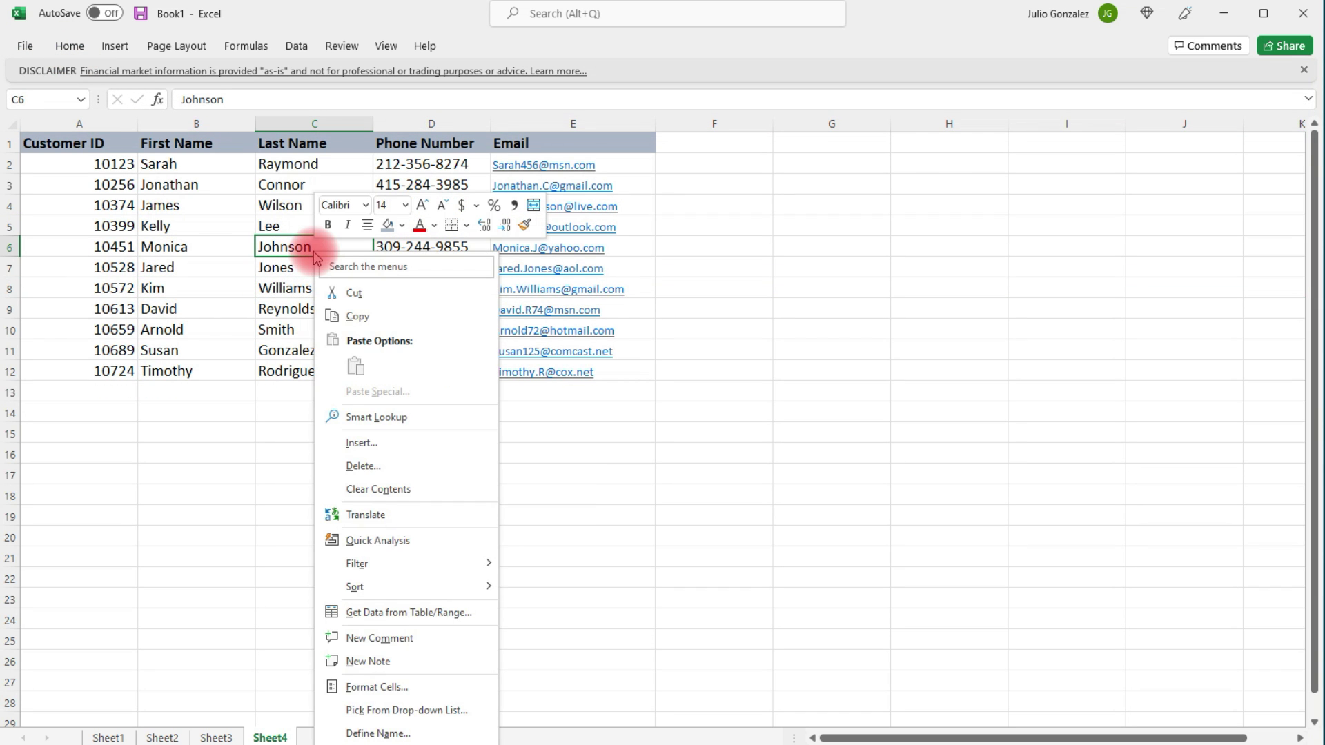
pyautogui.click(396, 445)
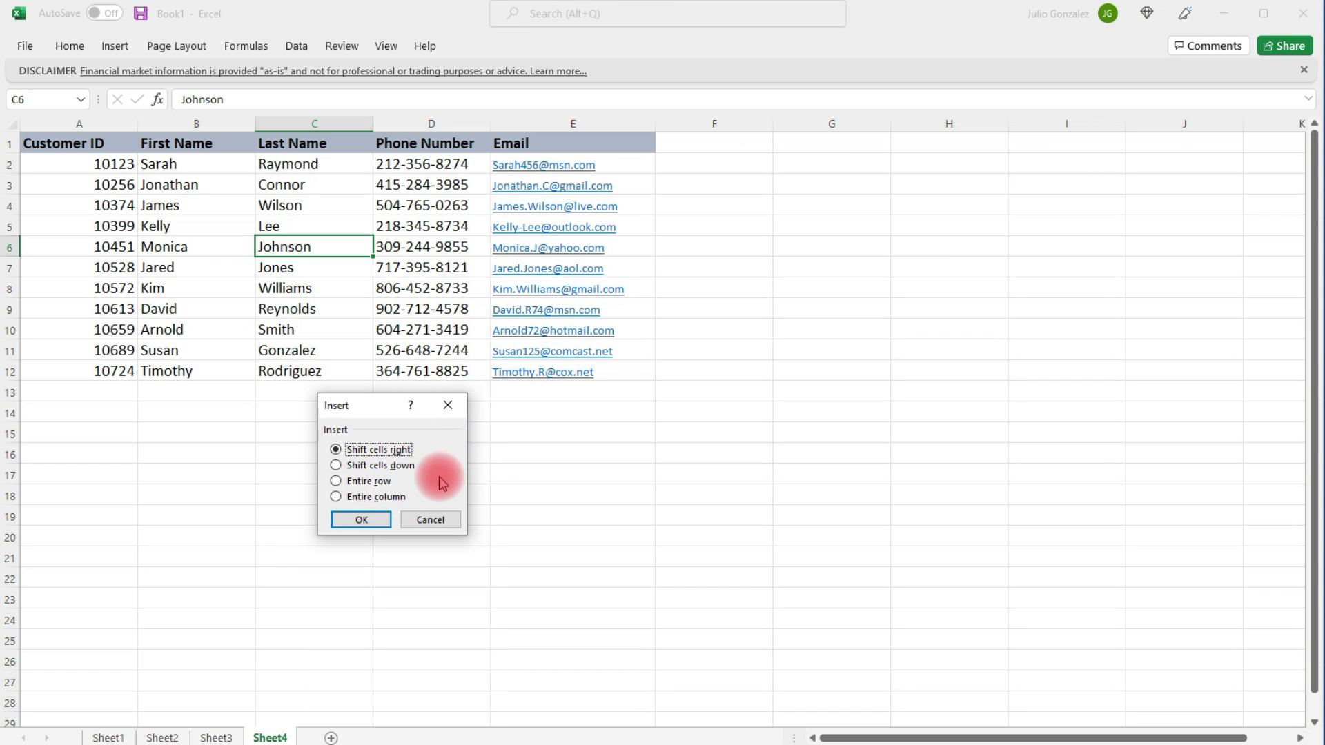
pyautogui.click(336, 481)
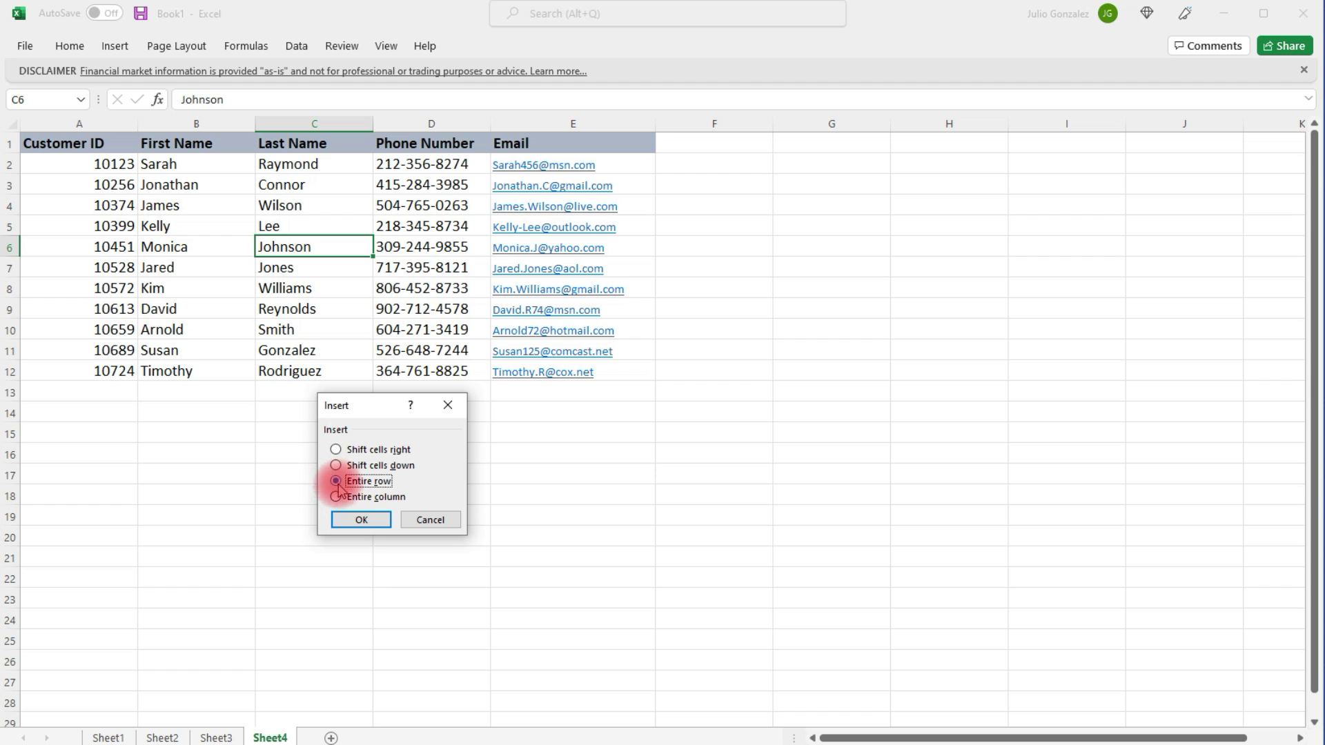
pyautogui.click(366, 523)
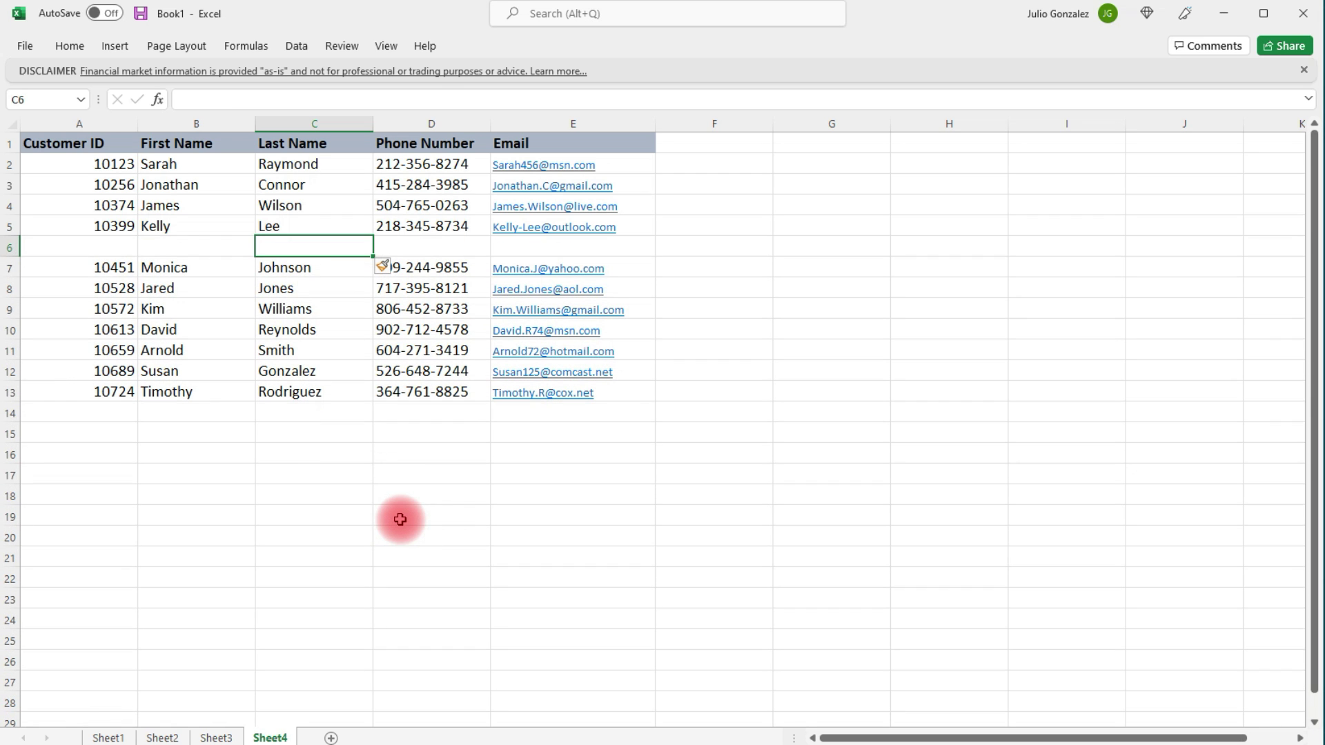
pyautogui.click(68, 44)
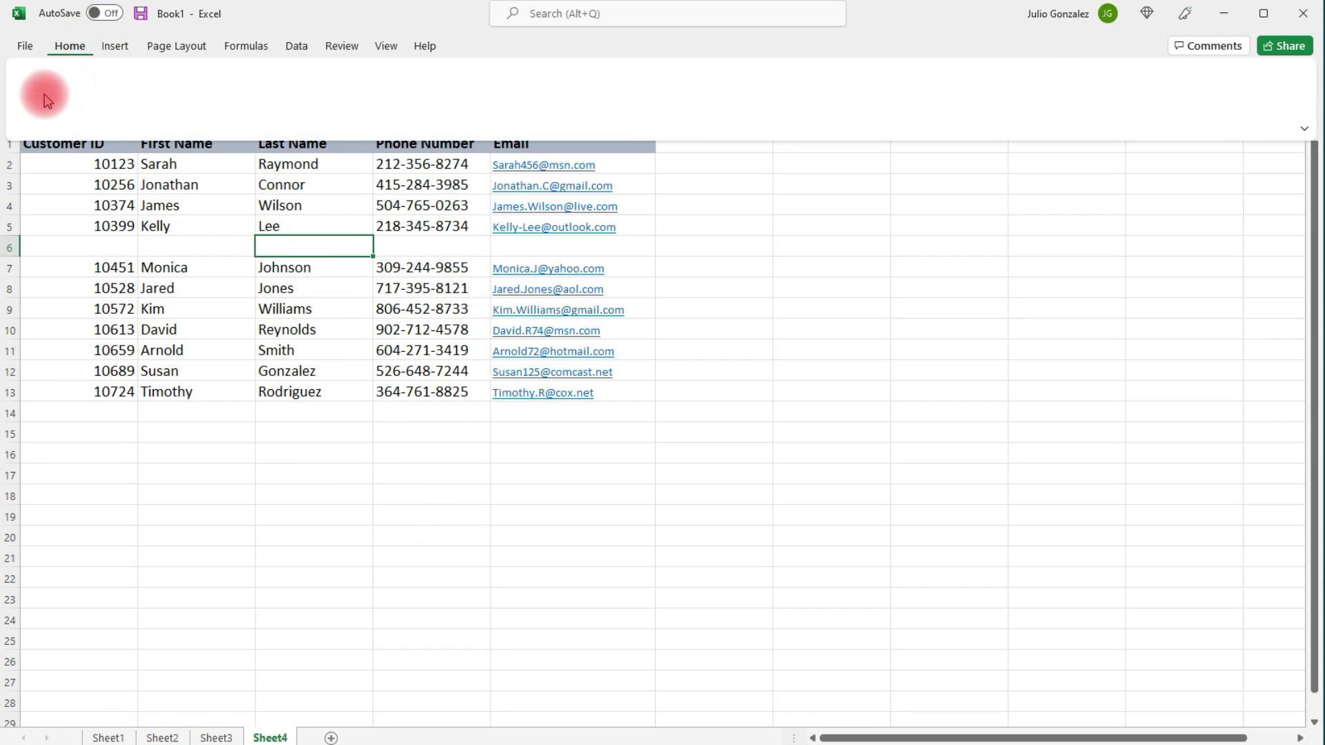
pyautogui.click(21, 71)
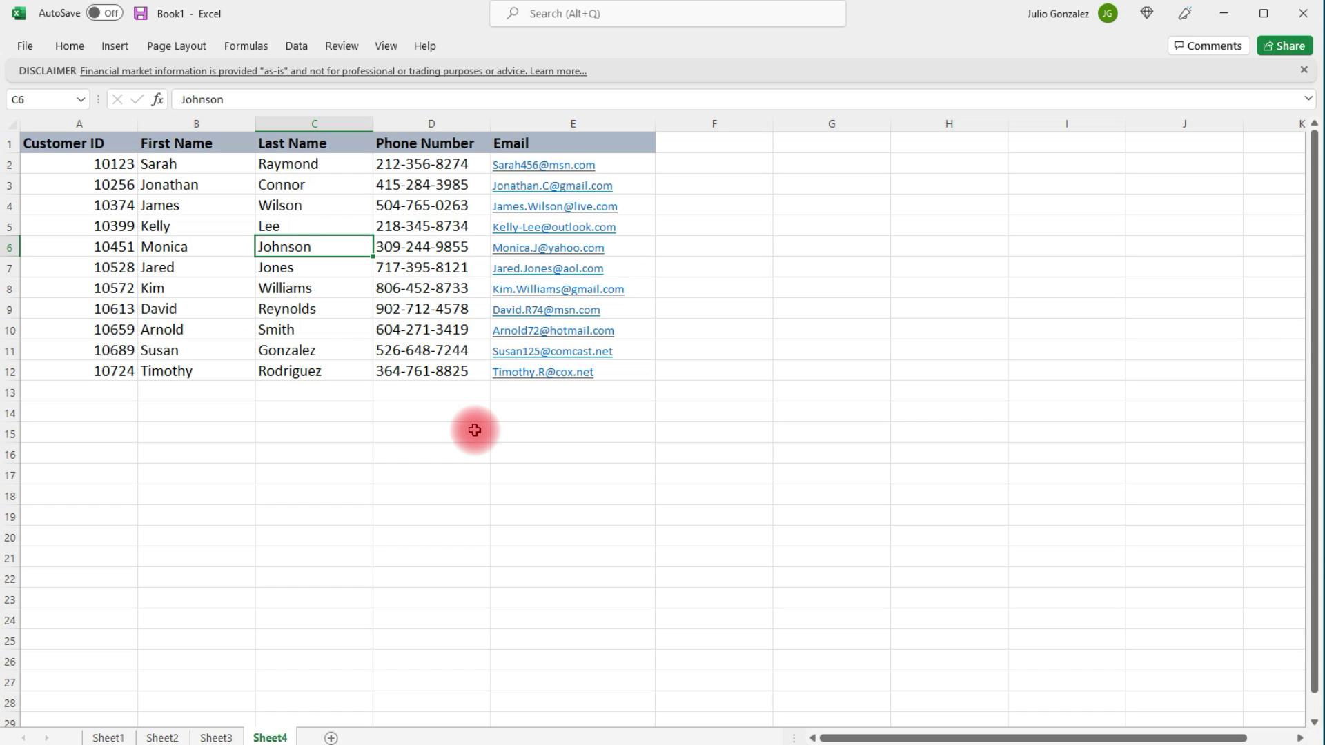
pyautogui.click(193, 121)
pyautogui.moveTo(193, 121); pyautogui.dragTo(310, 138)
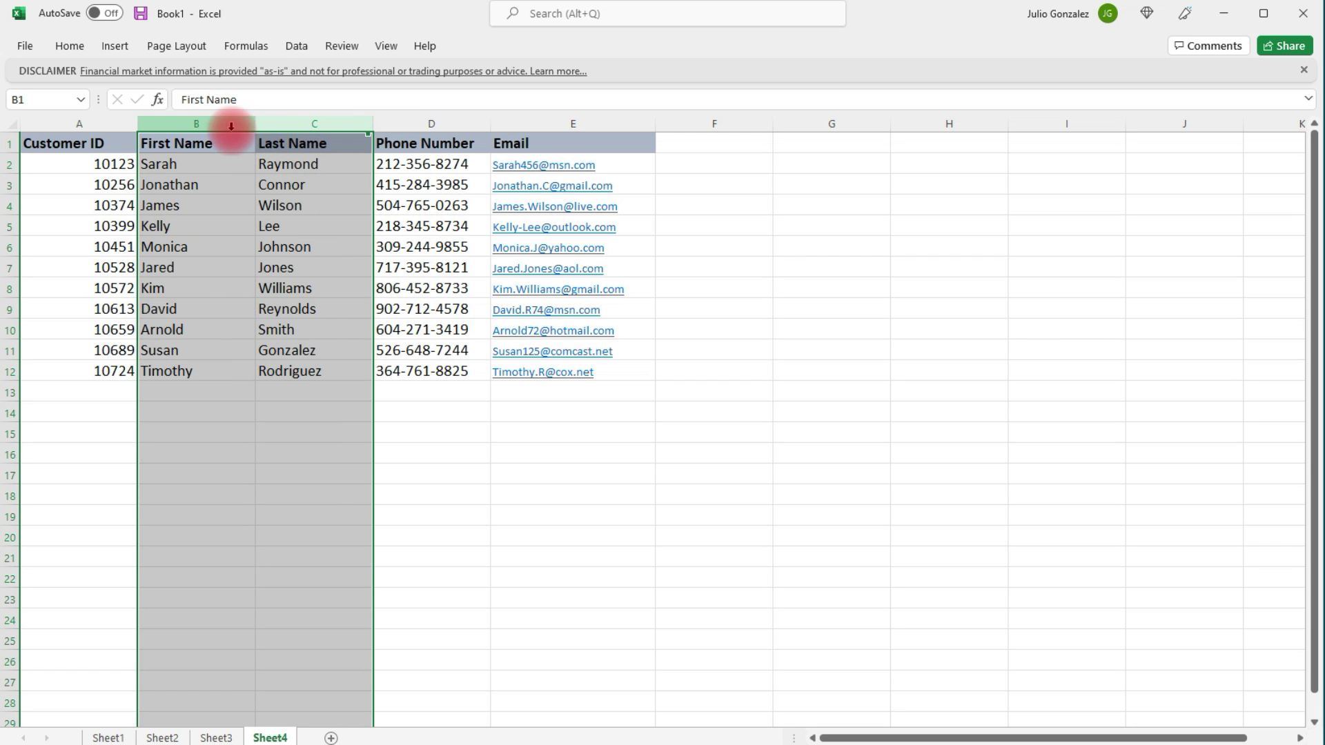
pyautogui.rightClick(228, 222)
pyautogui.click(276, 391)
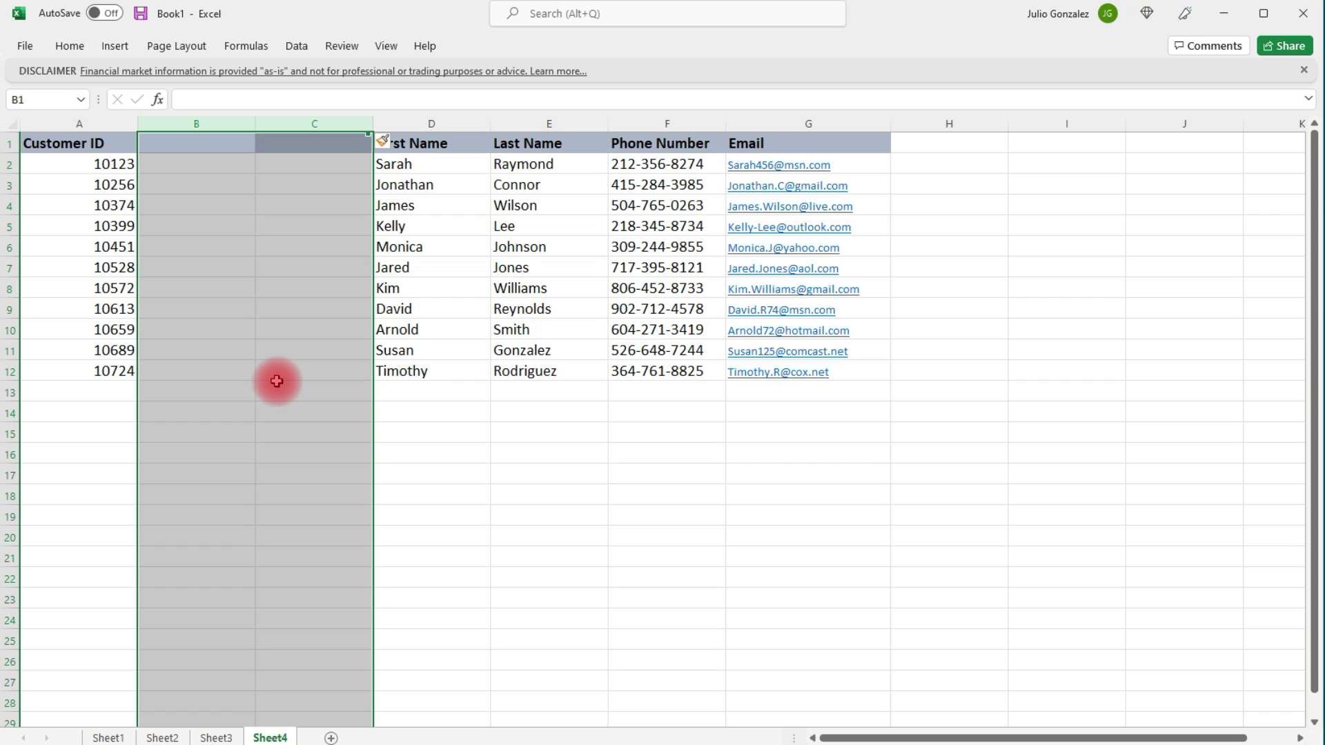
pyautogui.click(69, 46)
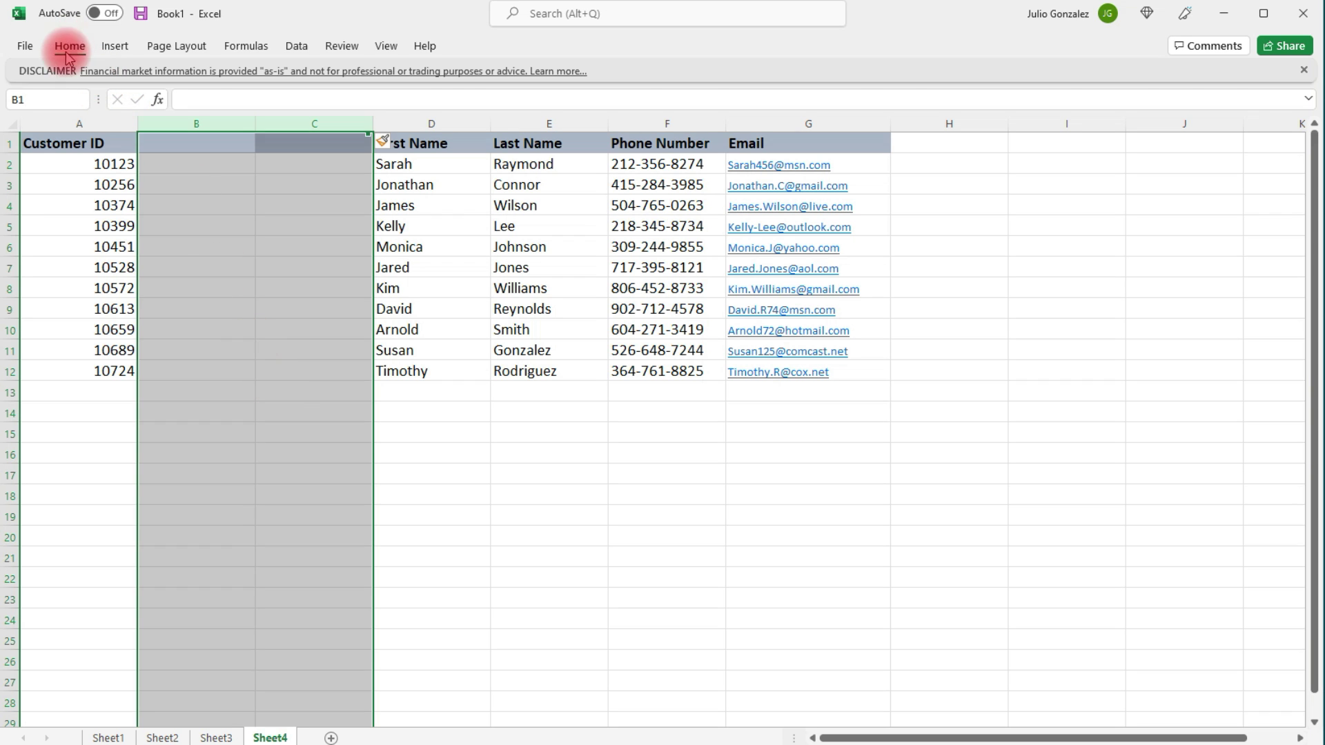
pyautogui.click(22, 70)
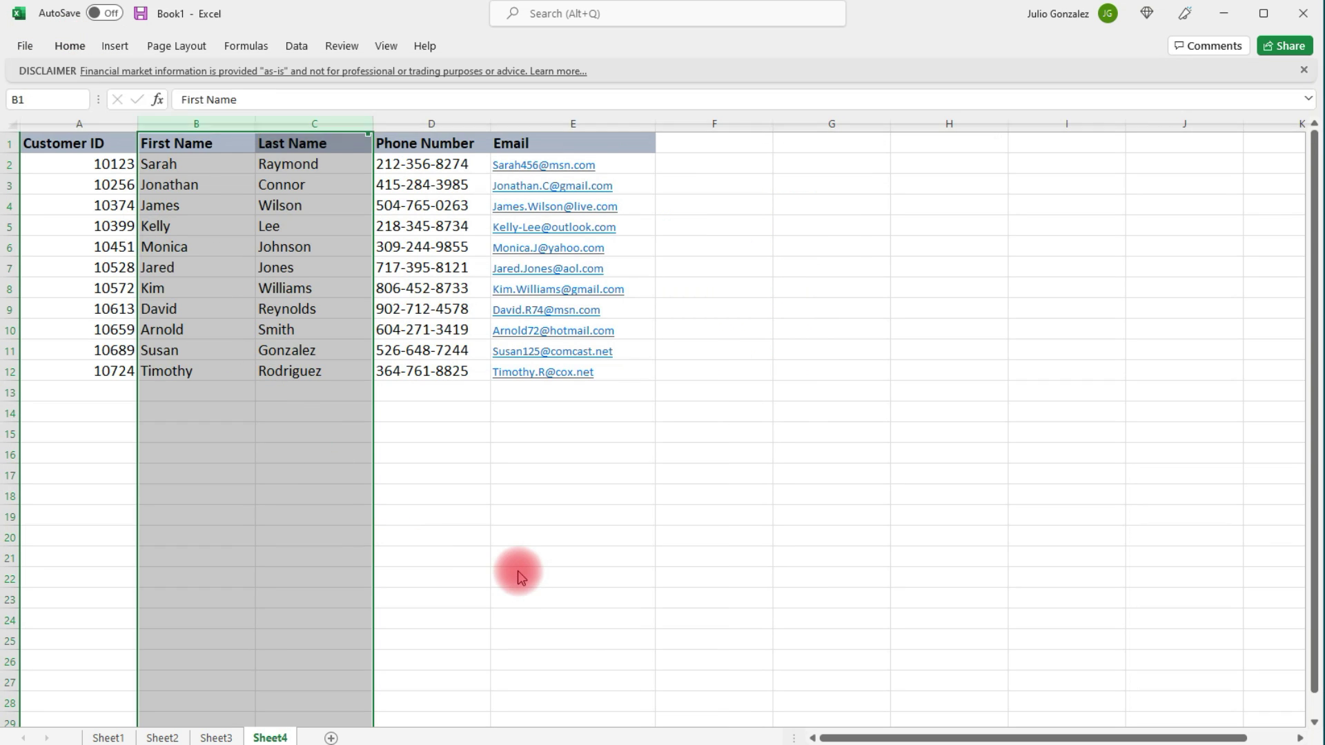
pyautogui.click(436, 500)
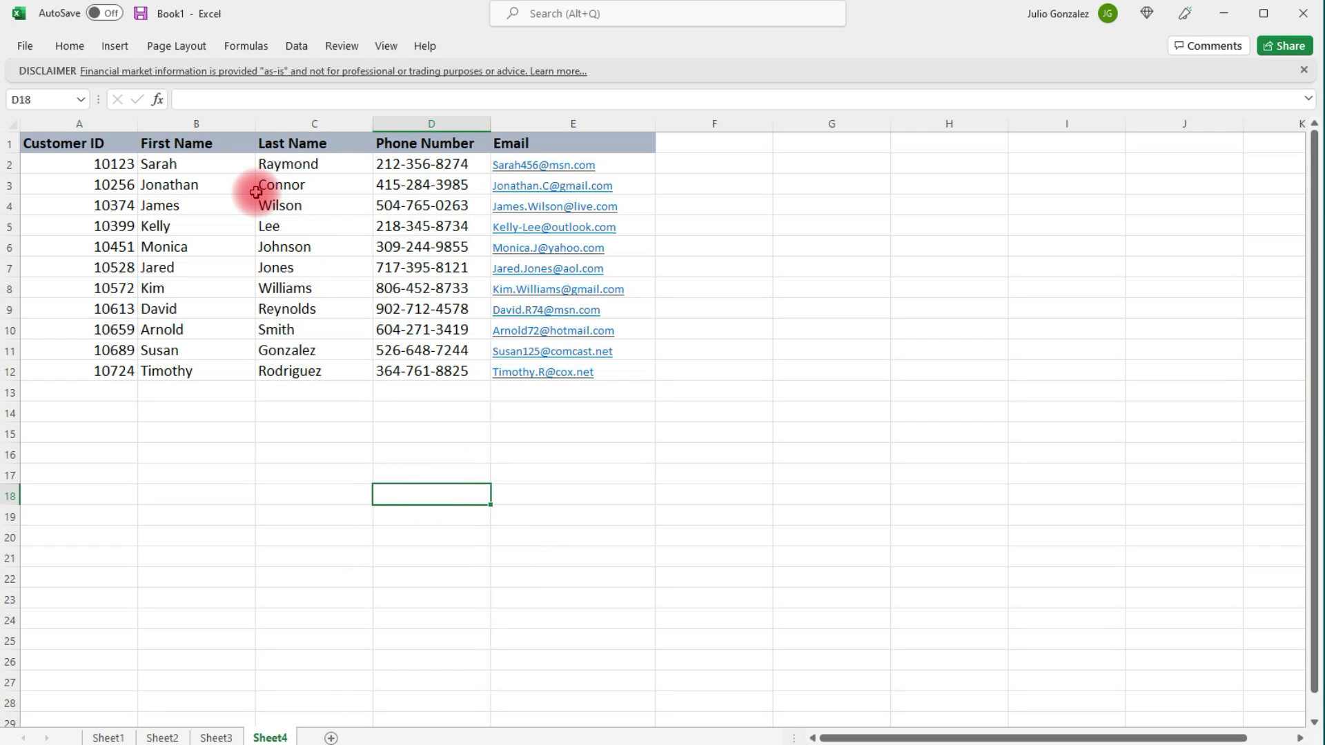
pyautogui.moveTo(305, 123); pyautogui.dragTo(547, 163)
pyautogui.rightClick(338, 211)
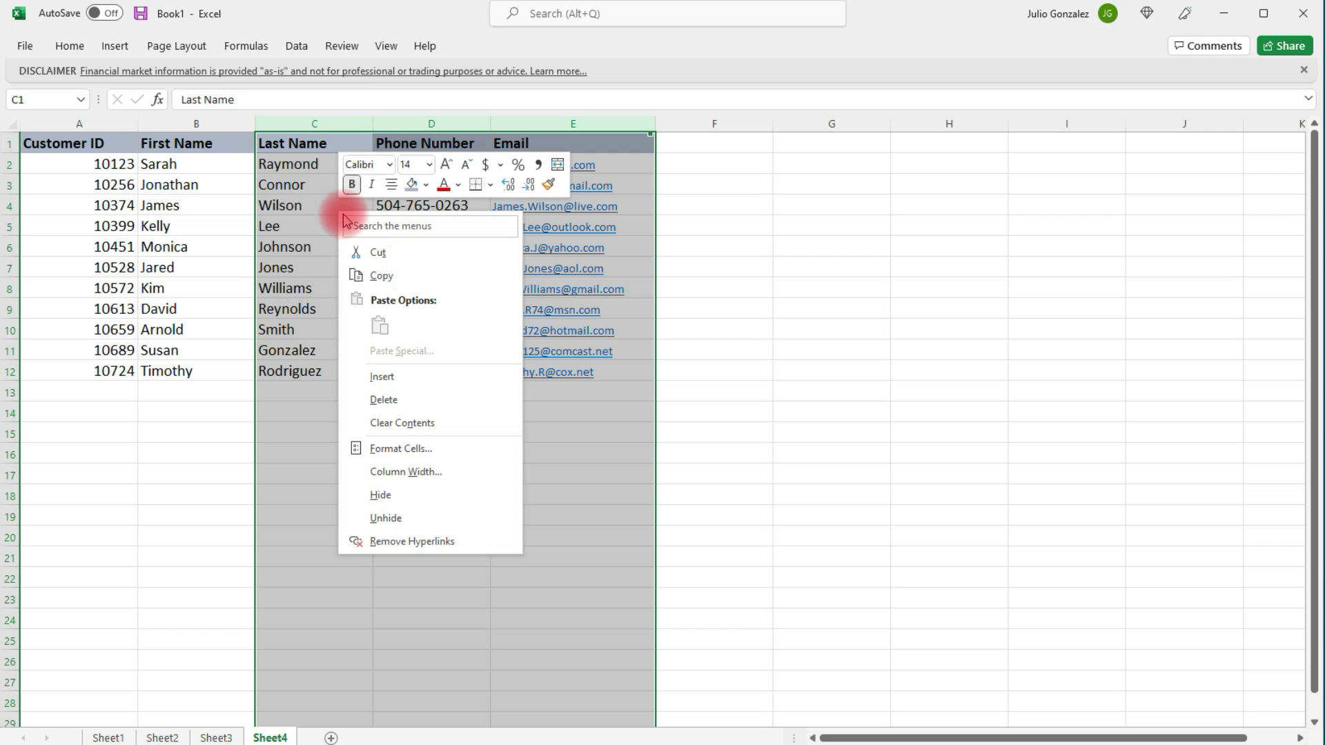
pyautogui.click(419, 376)
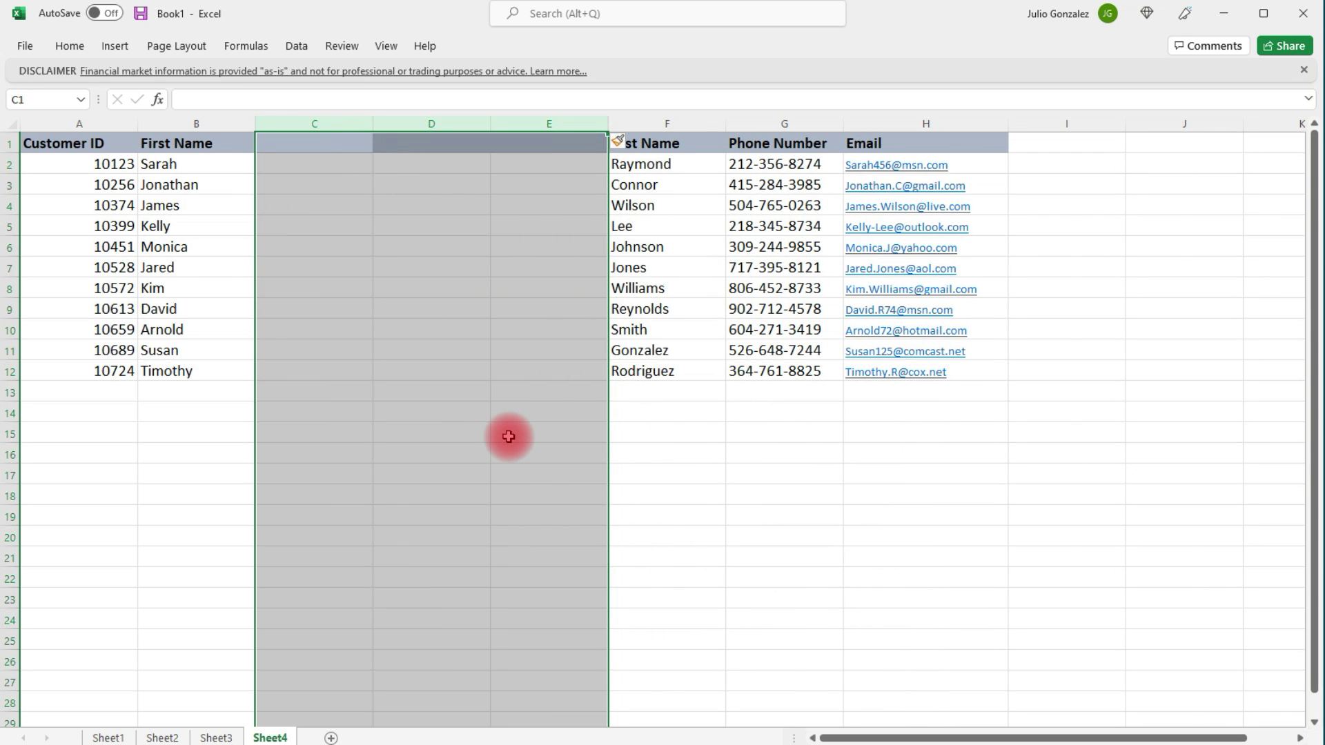
pyautogui.click(701, 435)
pyautogui.click(70, 45)
pyautogui.click(27, 81)
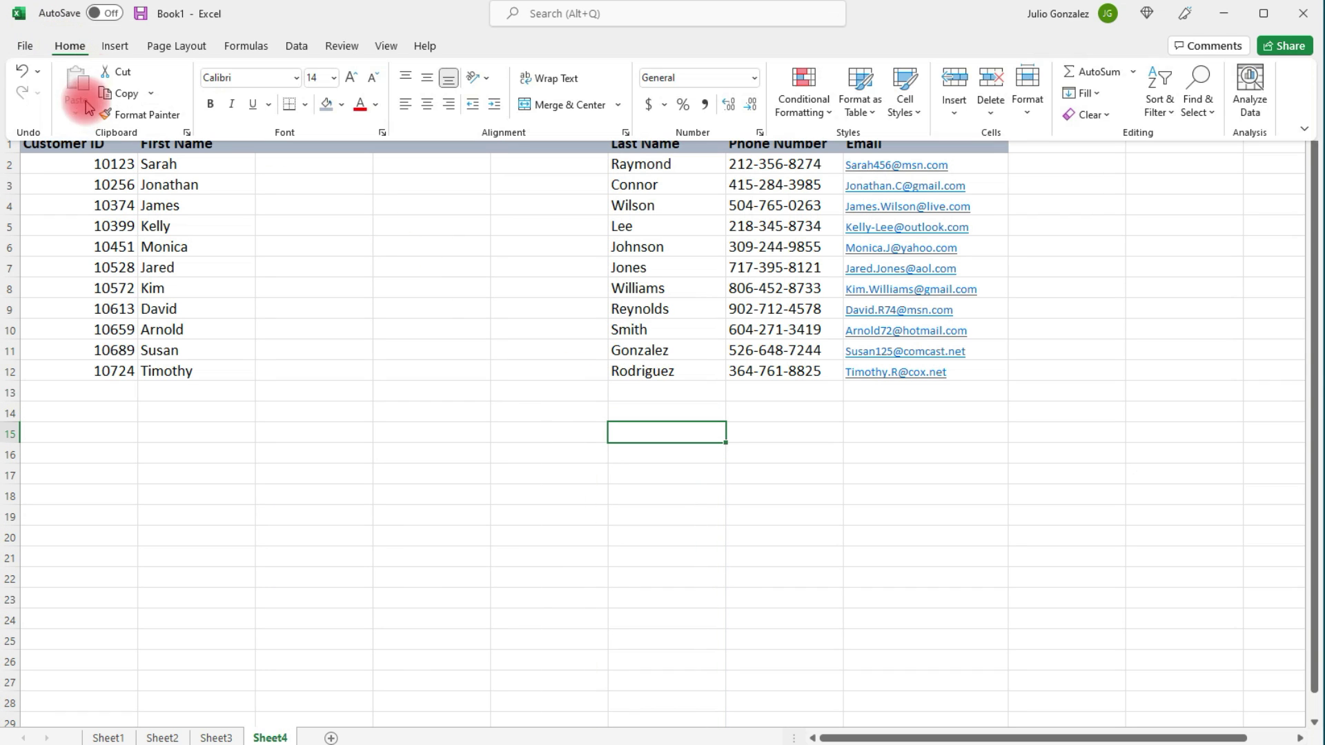
pyautogui.click(209, 467)
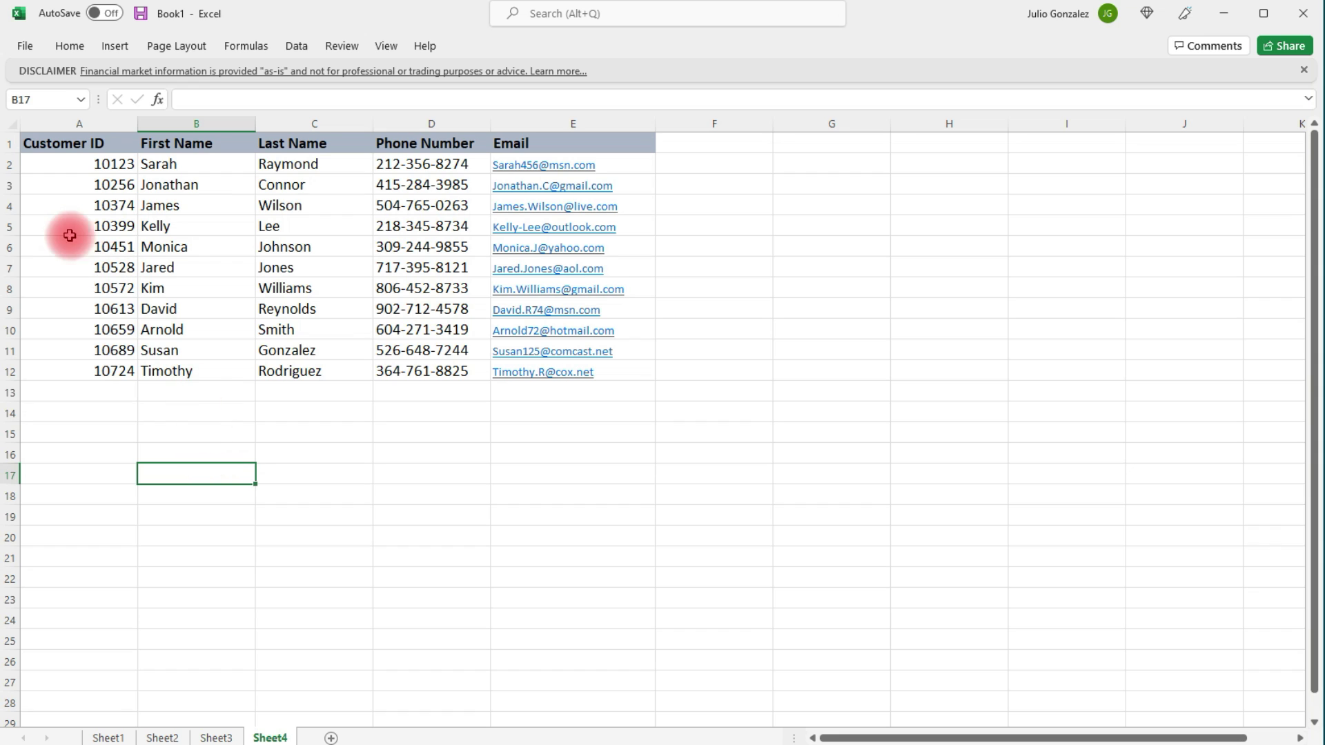
pyautogui.moveTo(10, 207); pyautogui.dragTo(12, 227)
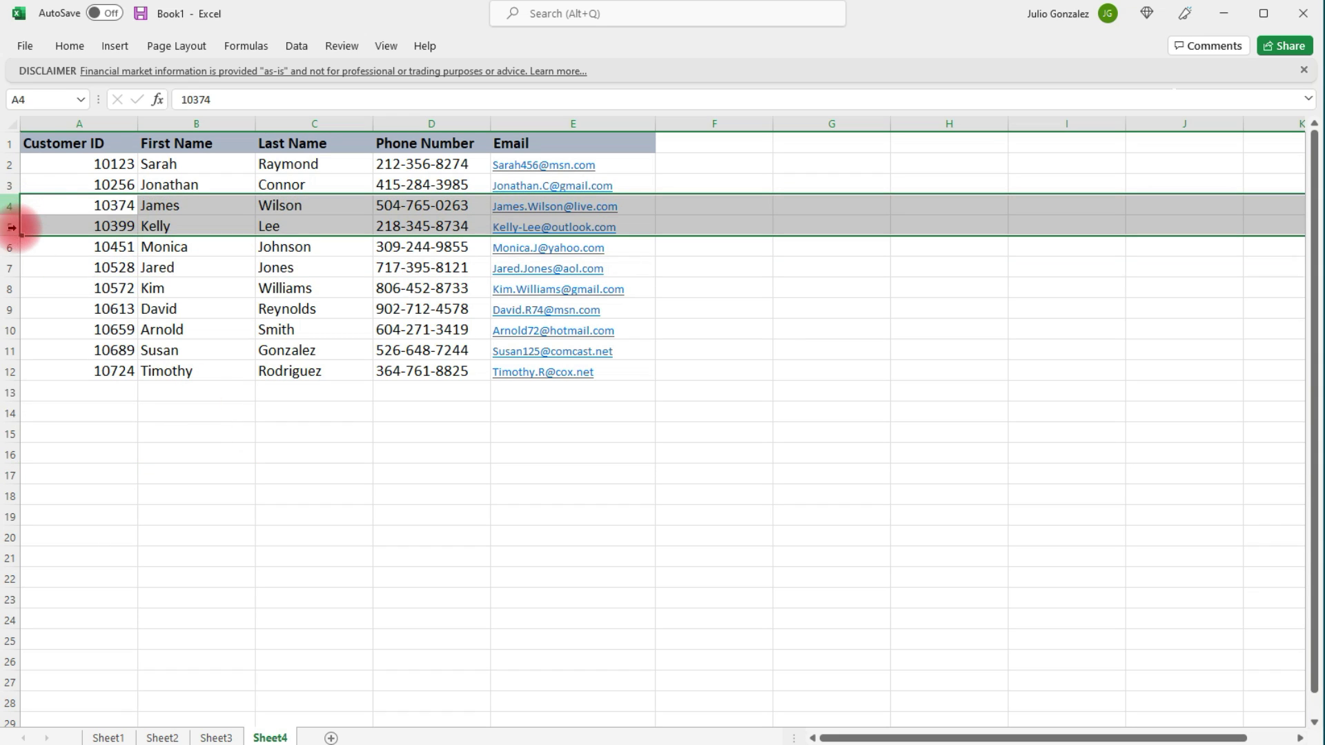
pyautogui.rightClick(83, 227)
pyautogui.click(142, 384)
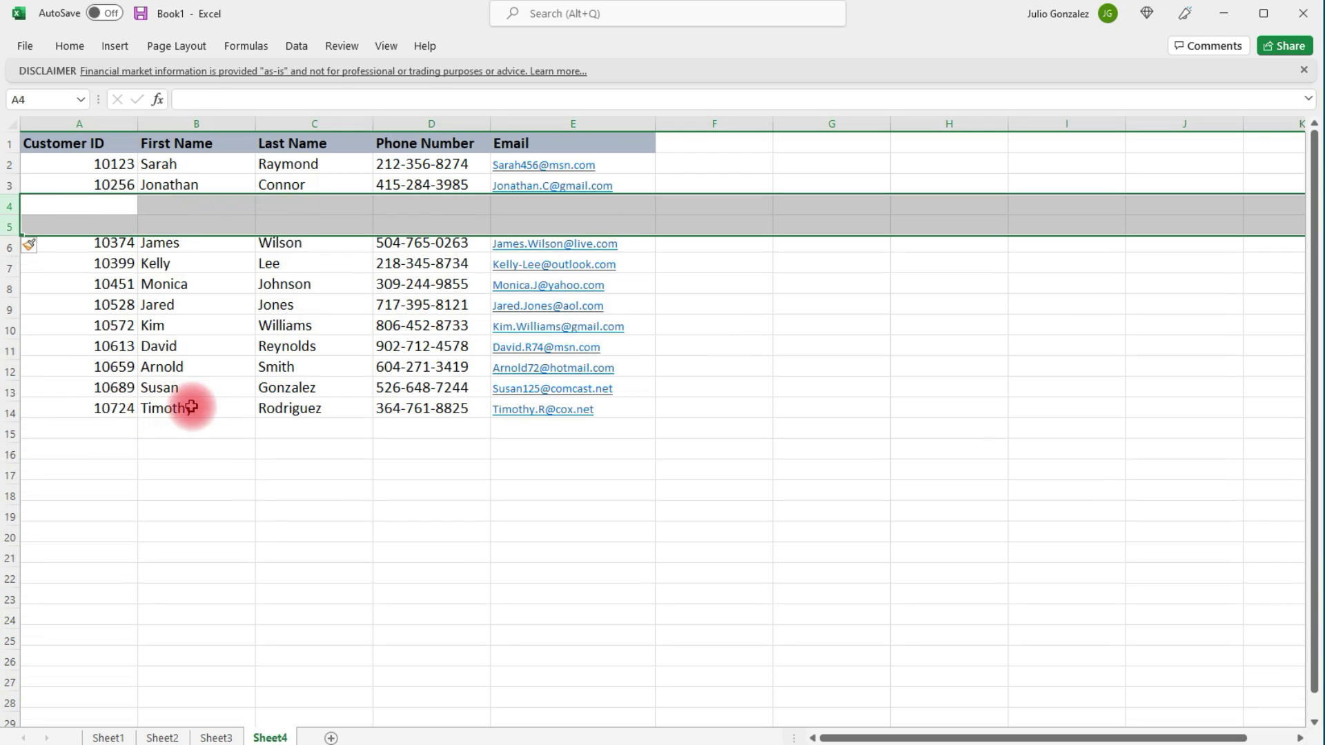
pyautogui.click(70, 46)
pyautogui.click(22, 74)
pyautogui.click(188, 489)
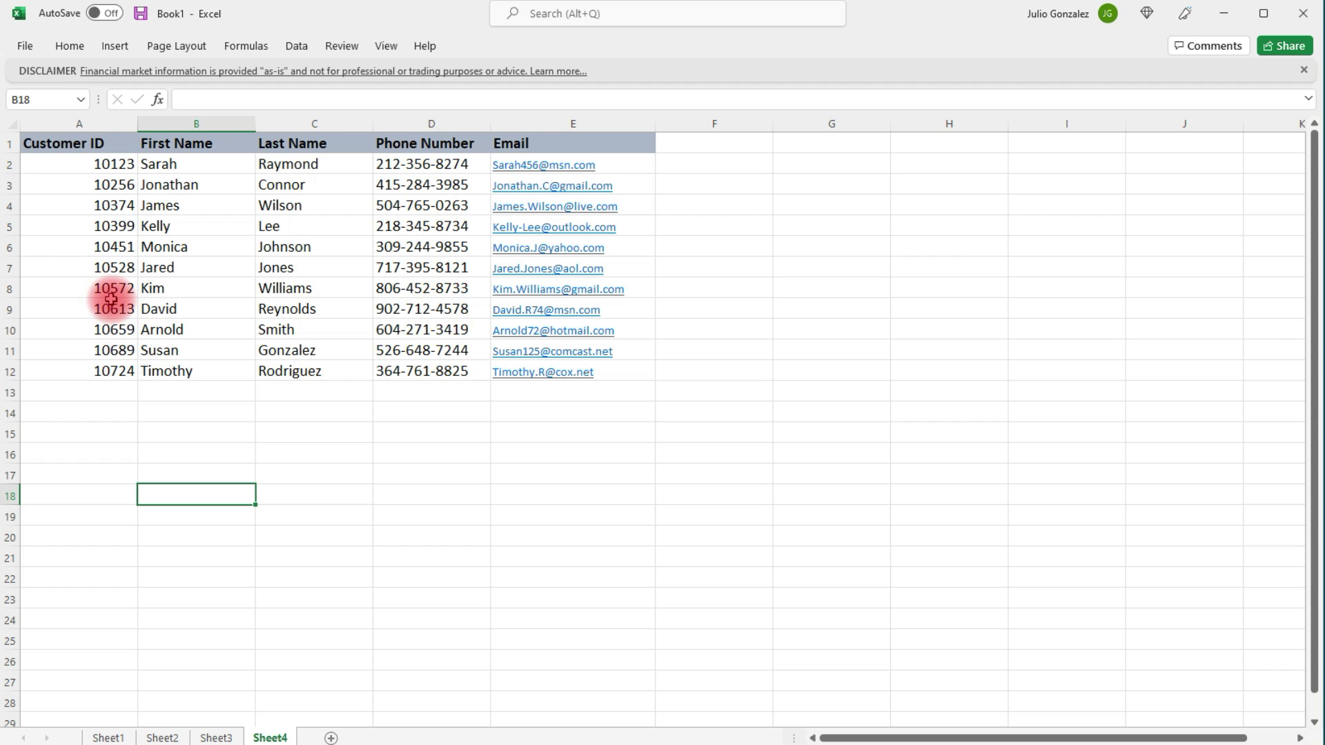
pyautogui.moveTo(13, 246); pyautogui.dragTo(18, 334)
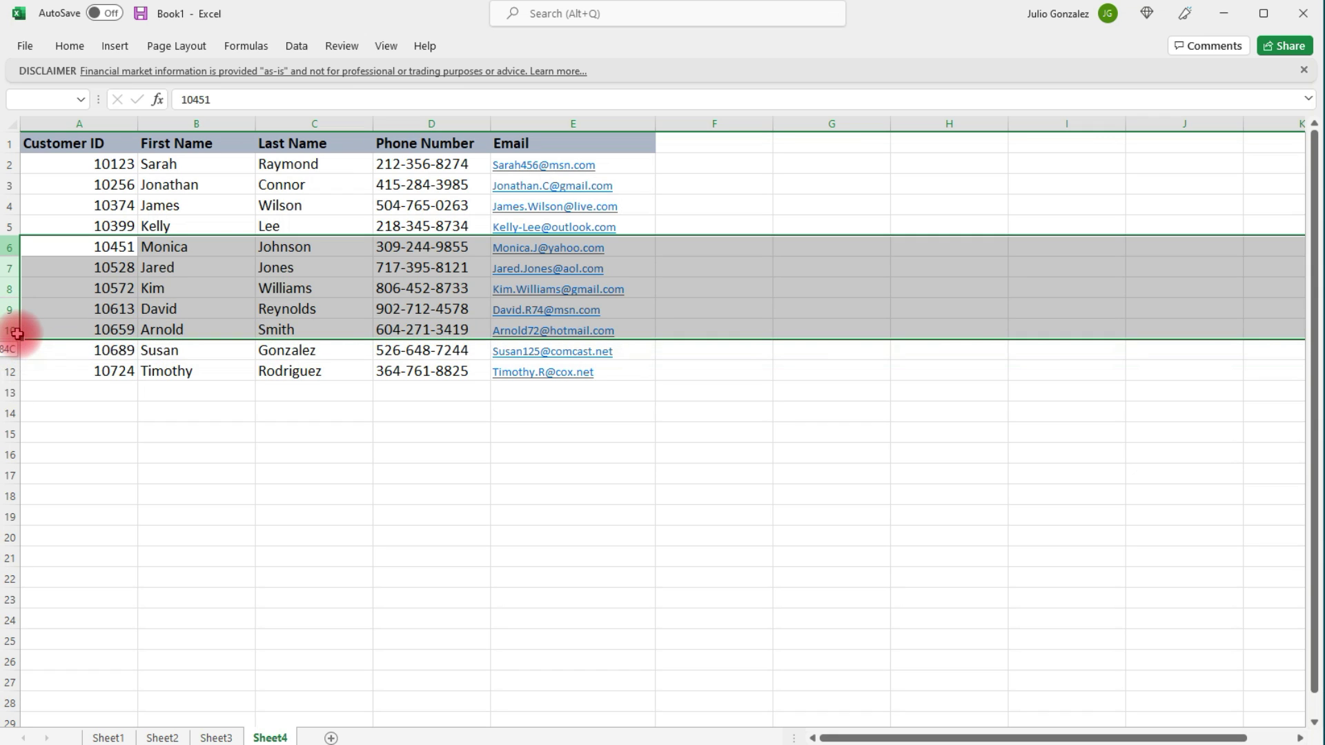
pyautogui.rightClick(80, 292)
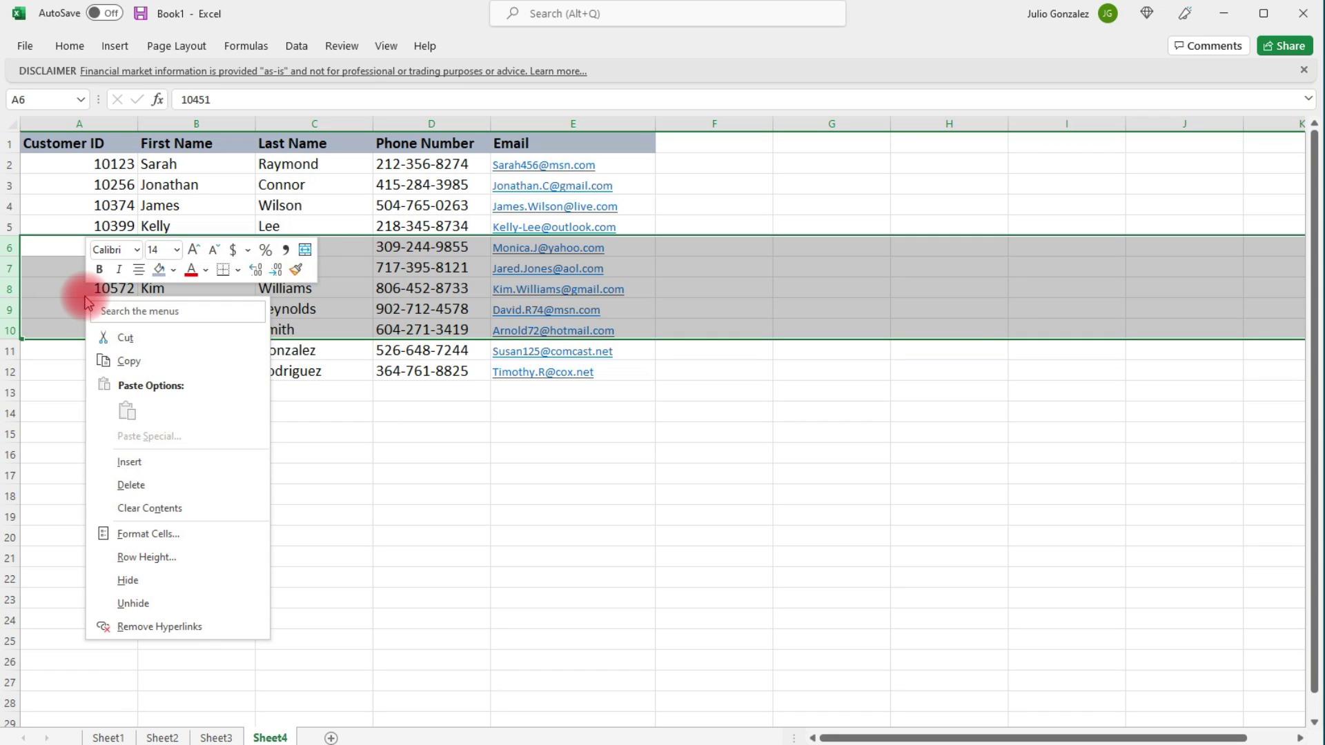
pyautogui.click(149, 464)
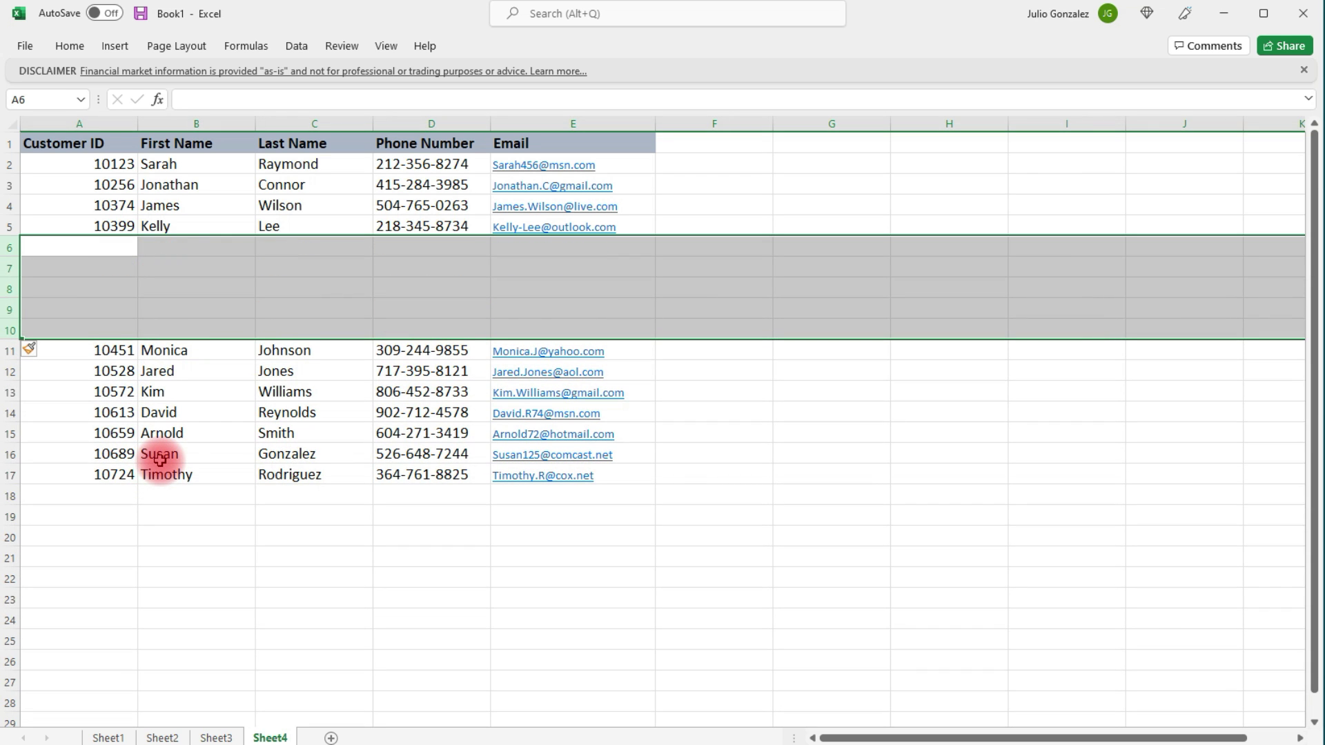
pyautogui.click(70, 45)
pyautogui.click(23, 70)
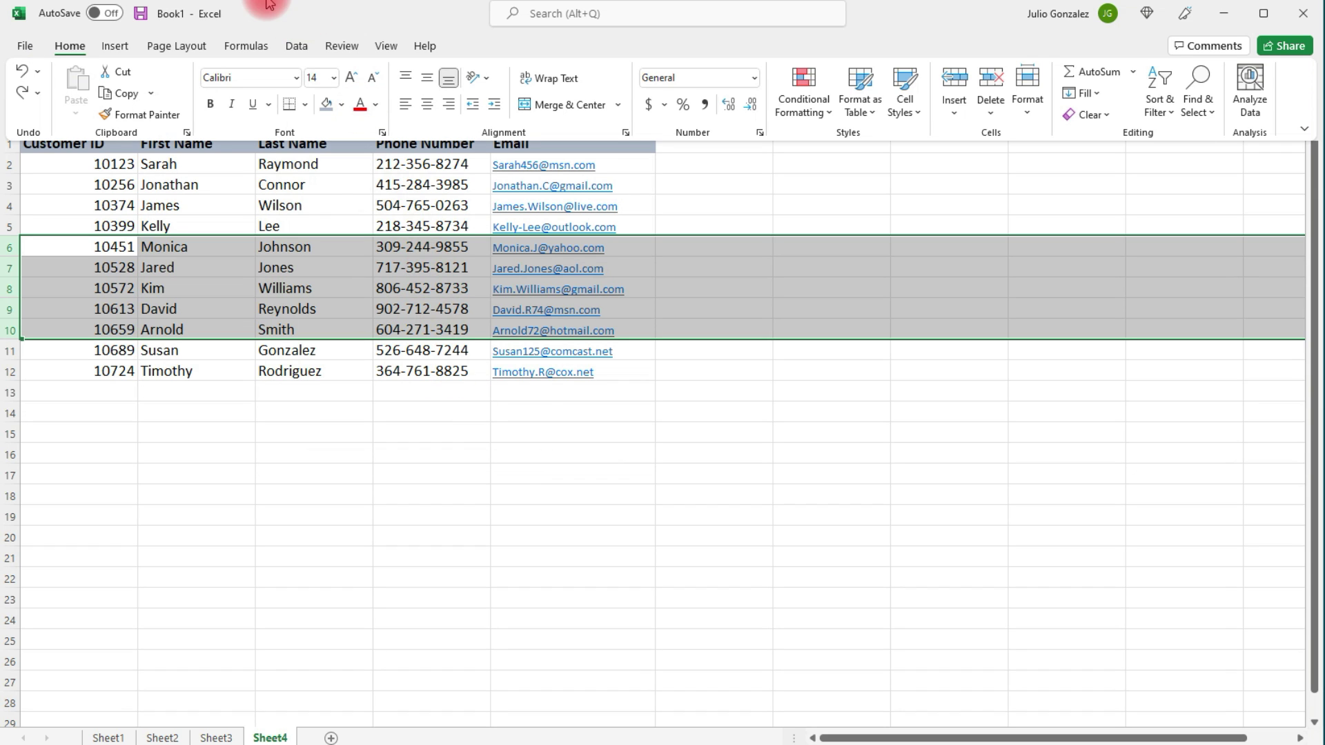
pyautogui.click(285, 571)
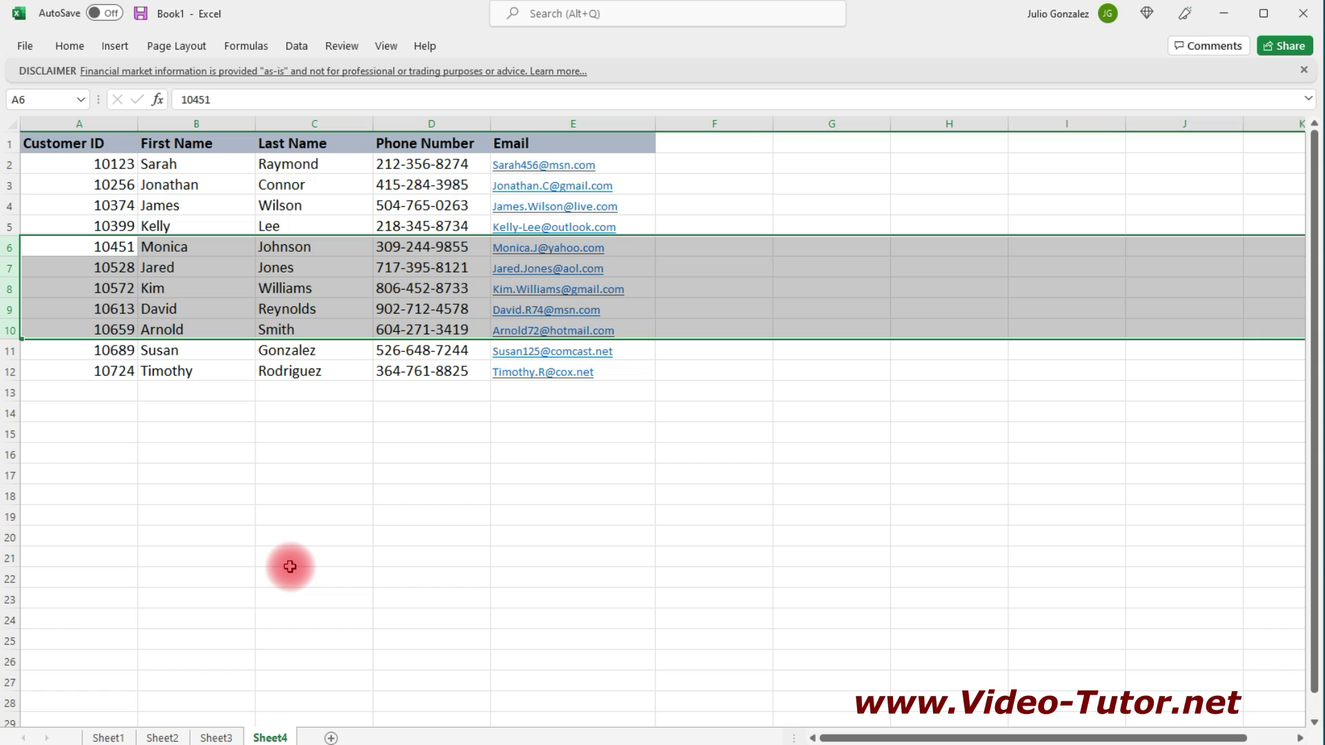
# Step: Narrow column B (First Name), widen column C (Last Name), then AutoFit column C
pyautogui.click(201, 432)
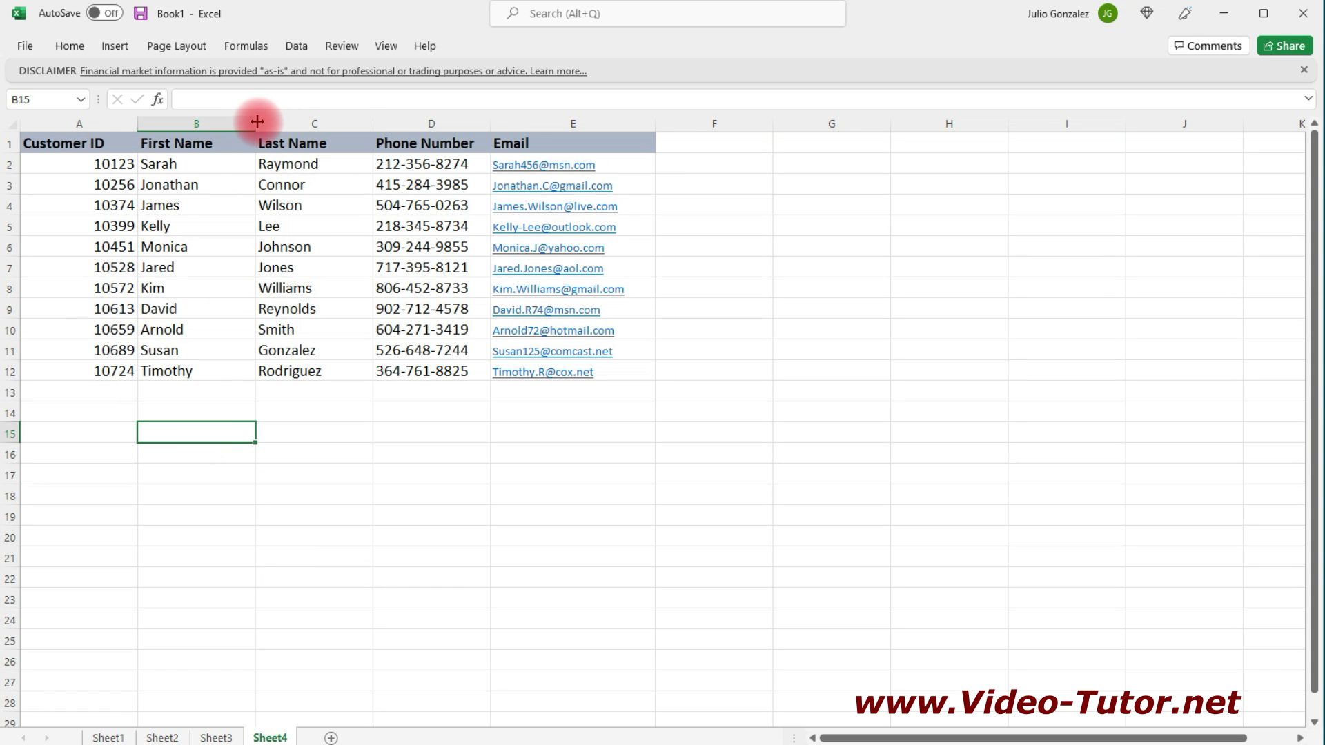
pyautogui.moveTo(256, 123); pyautogui.dragTo(227, 122)
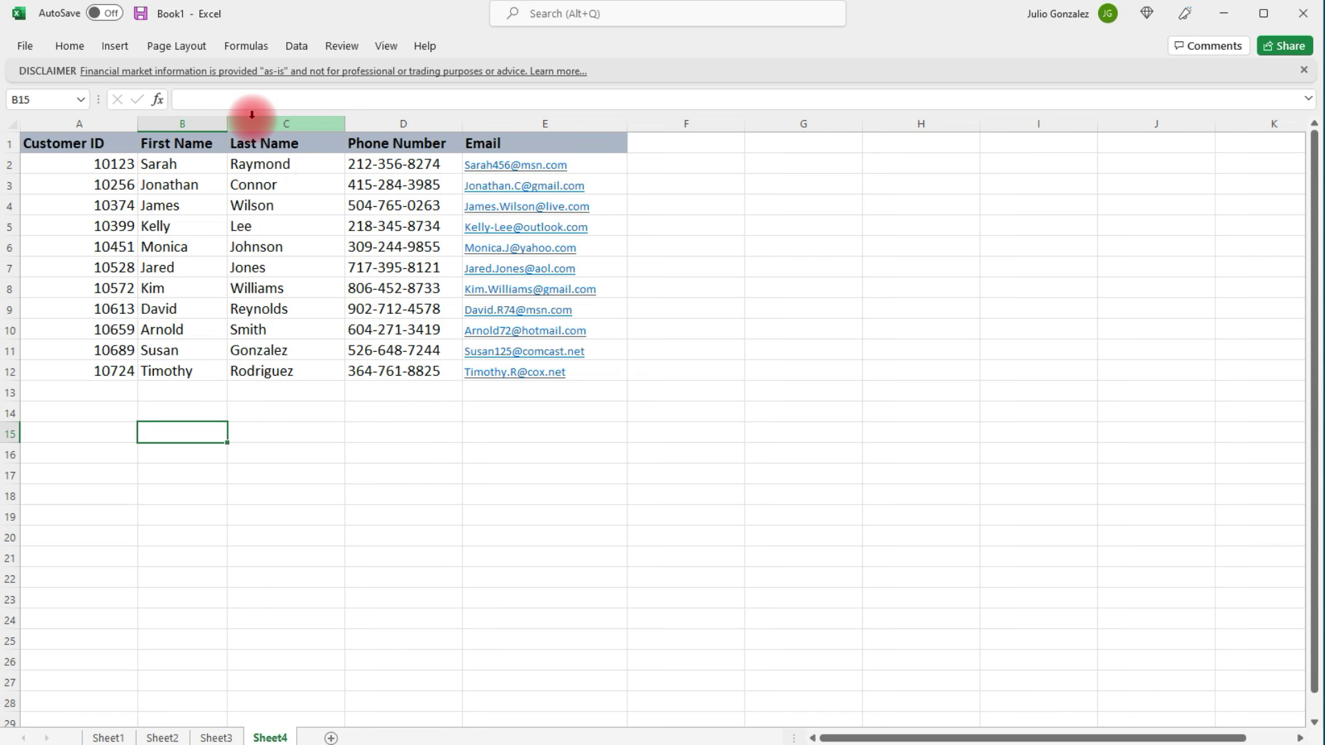
pyautogui.moveTo(344, 119); pyautogui.dragTo(371, 119)
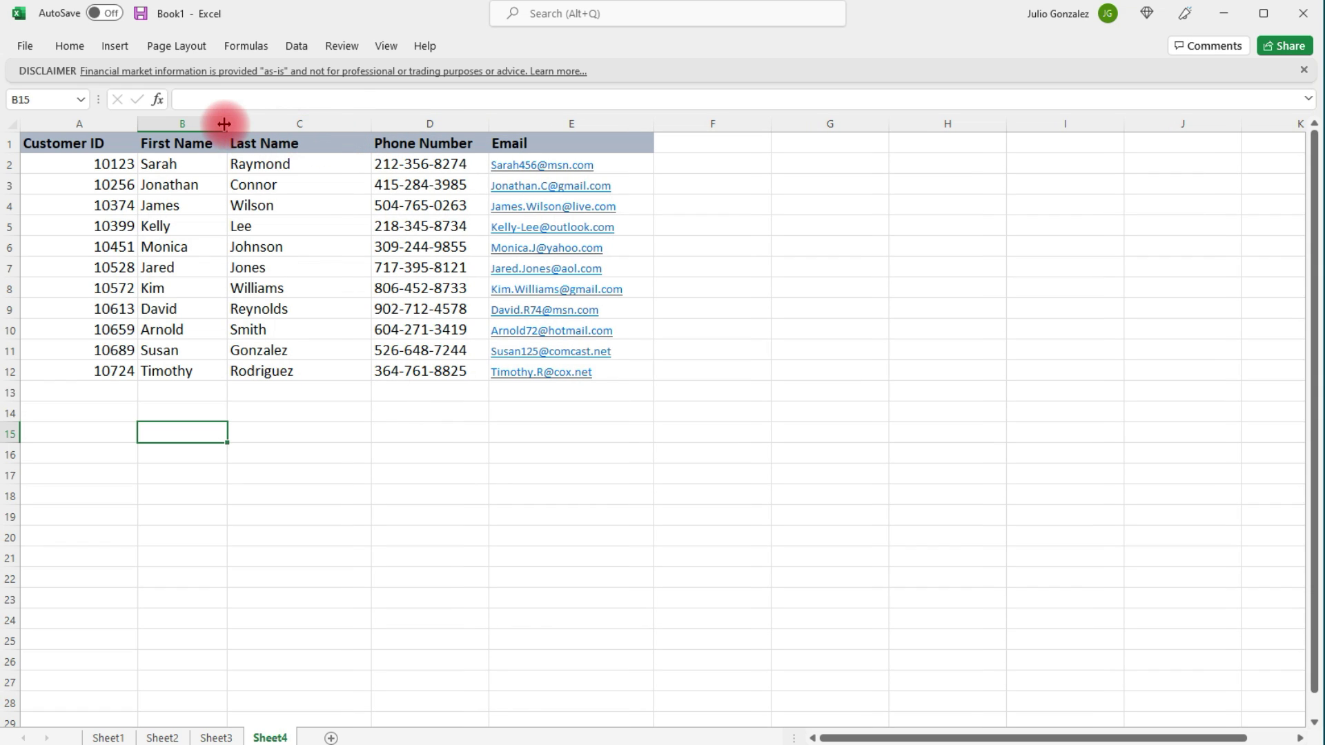
pyautogui.doubleClick(372, 121)
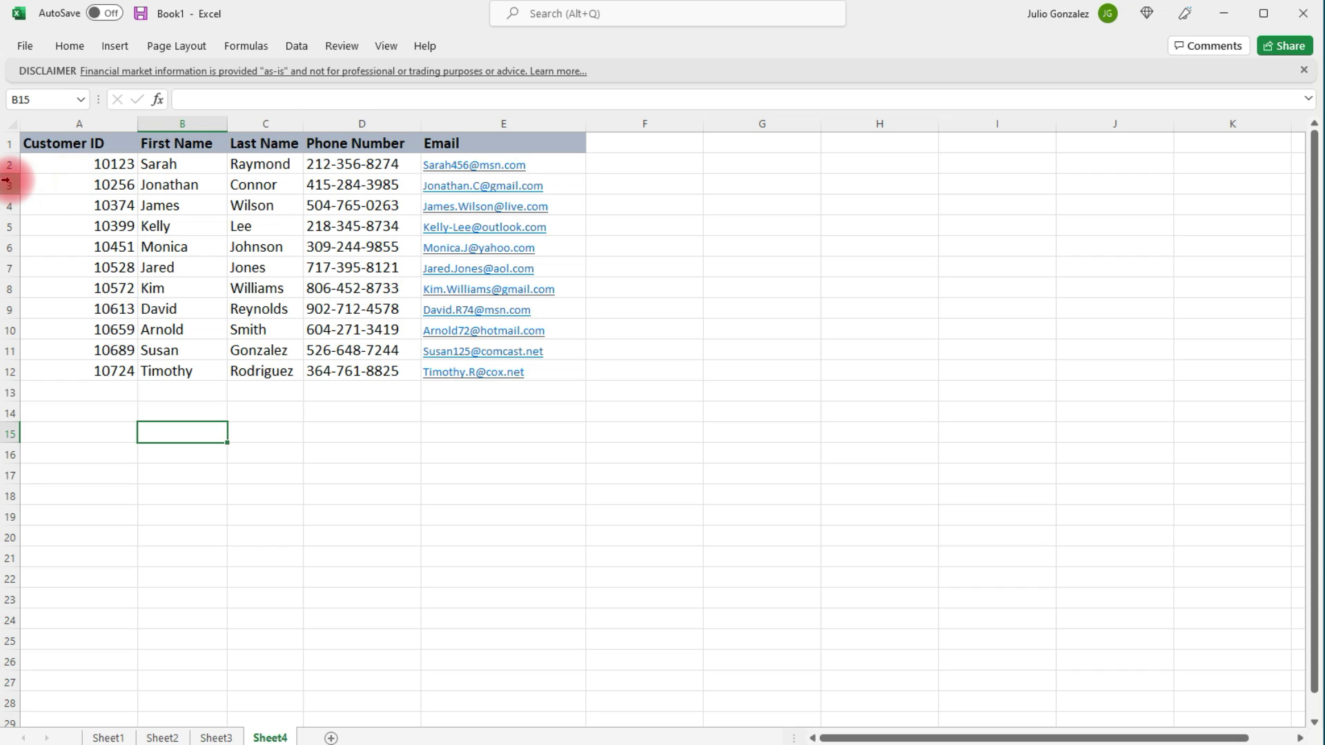
pyautogui.moveTo(12, 170); pyautogui.dragTo(28, 222)
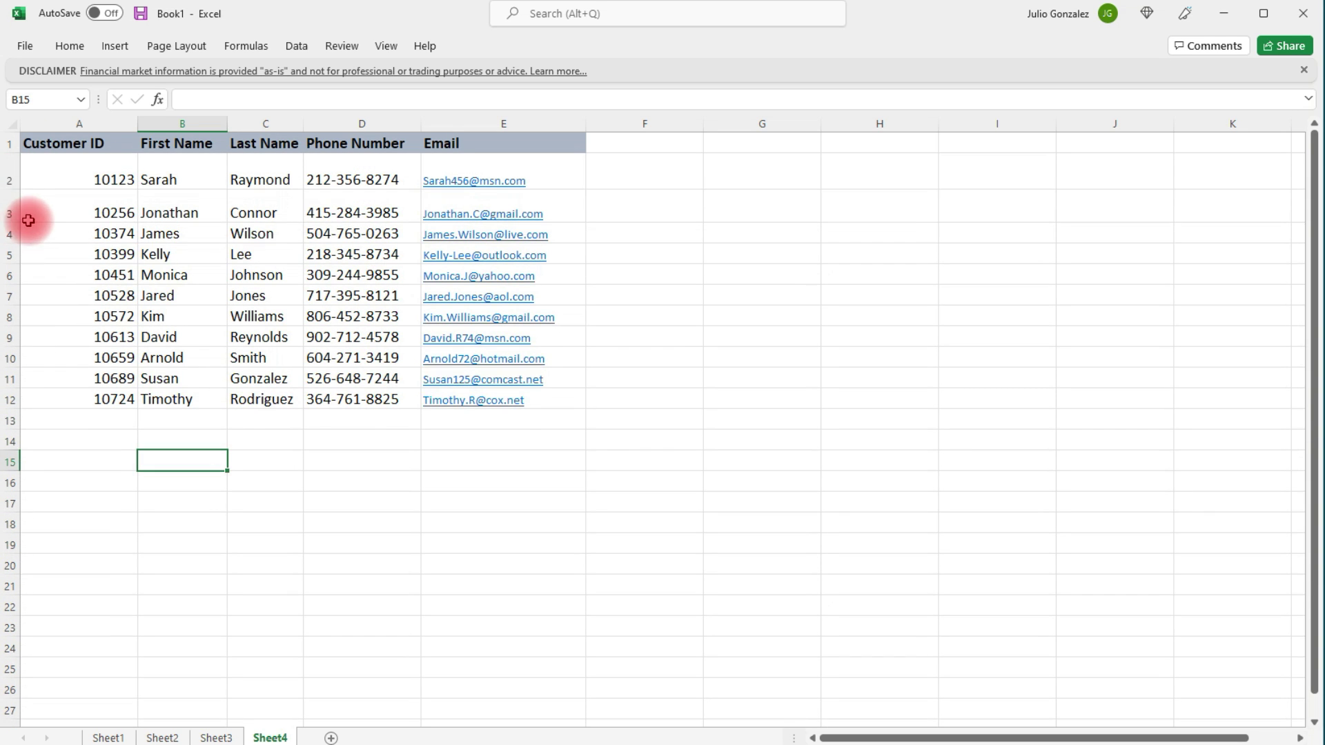
pyautogui.doubleClick(12, 187)
pyautogui.doubleClick(9, 205)
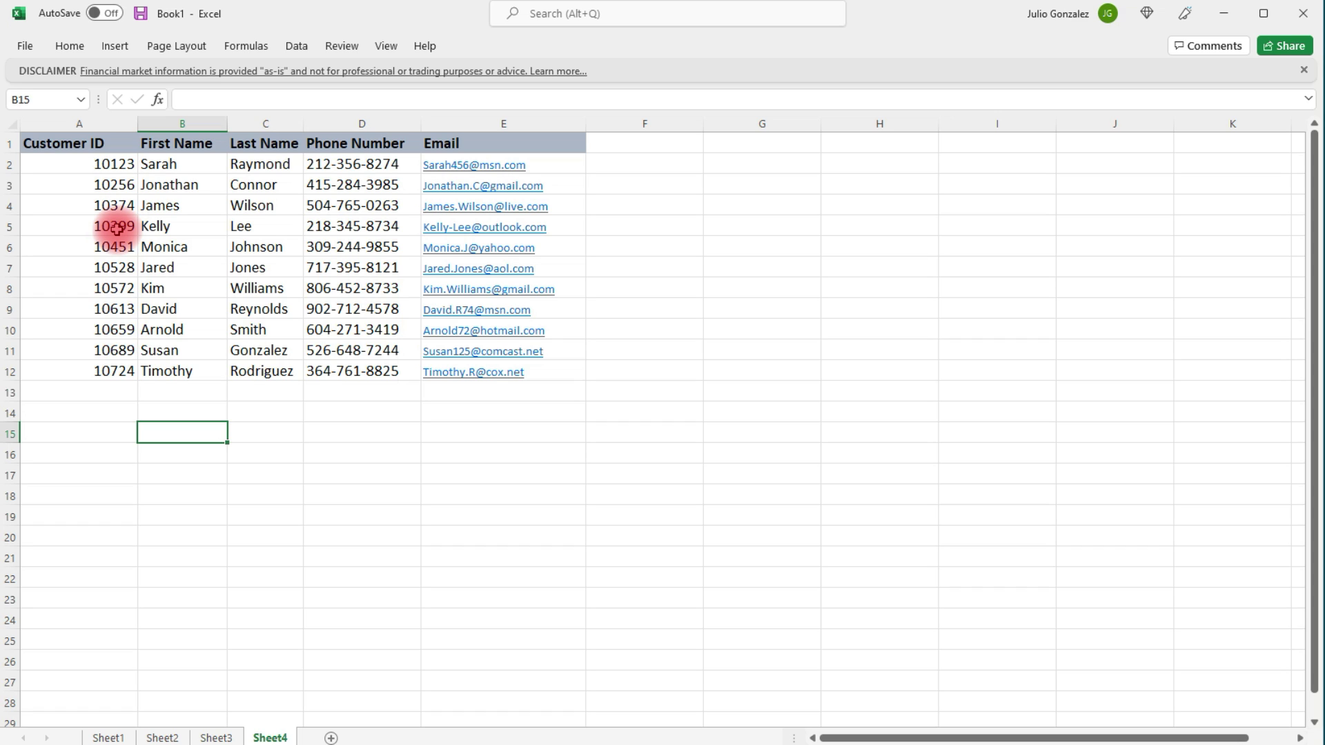
# Step: With the whole sheet selected, set every column to one equal, narrower width
pyautogui.click(15, 125)
pyautogui.moveTo(228, 125); pyautogui.dragTo(272, 125)
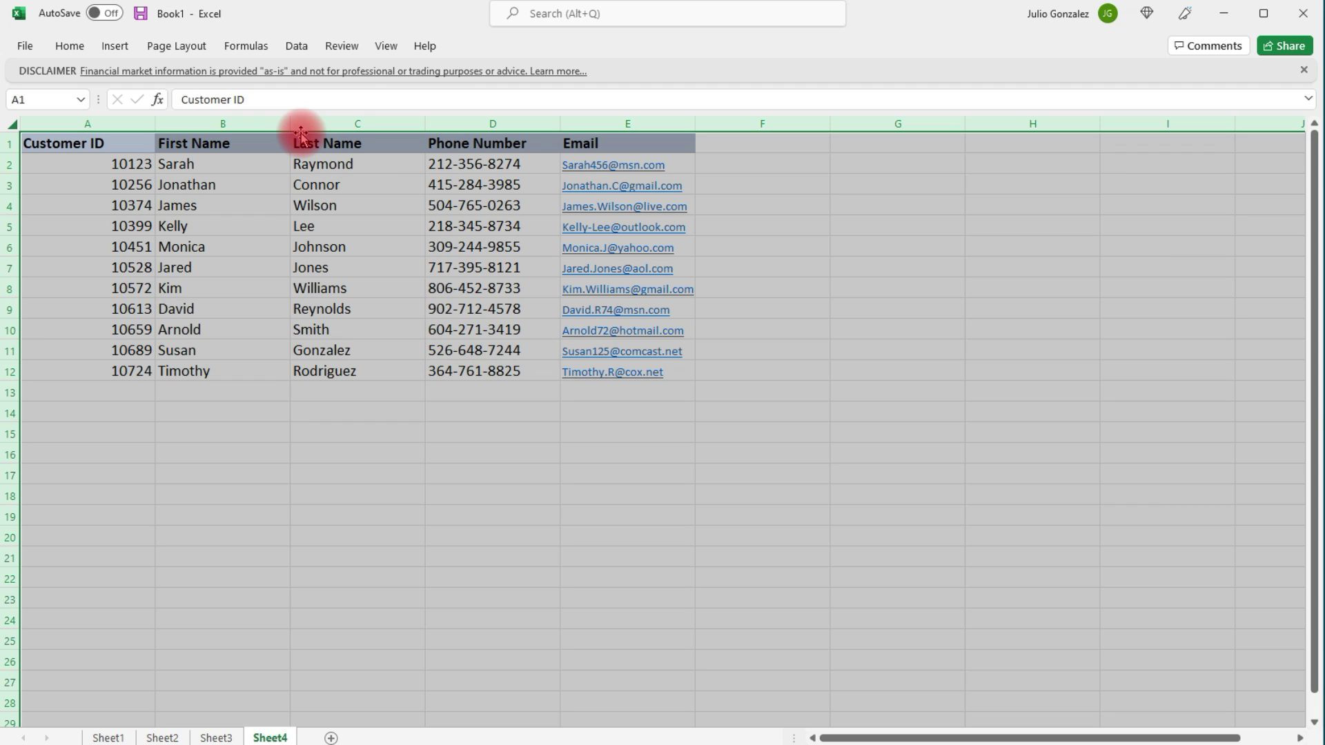
pyautogui.moveTo(294, 125); pyautogui.dragTo(348, 125)
pyautogui.moveTo(406, 124); pyautogui.dragTo(243, 124)
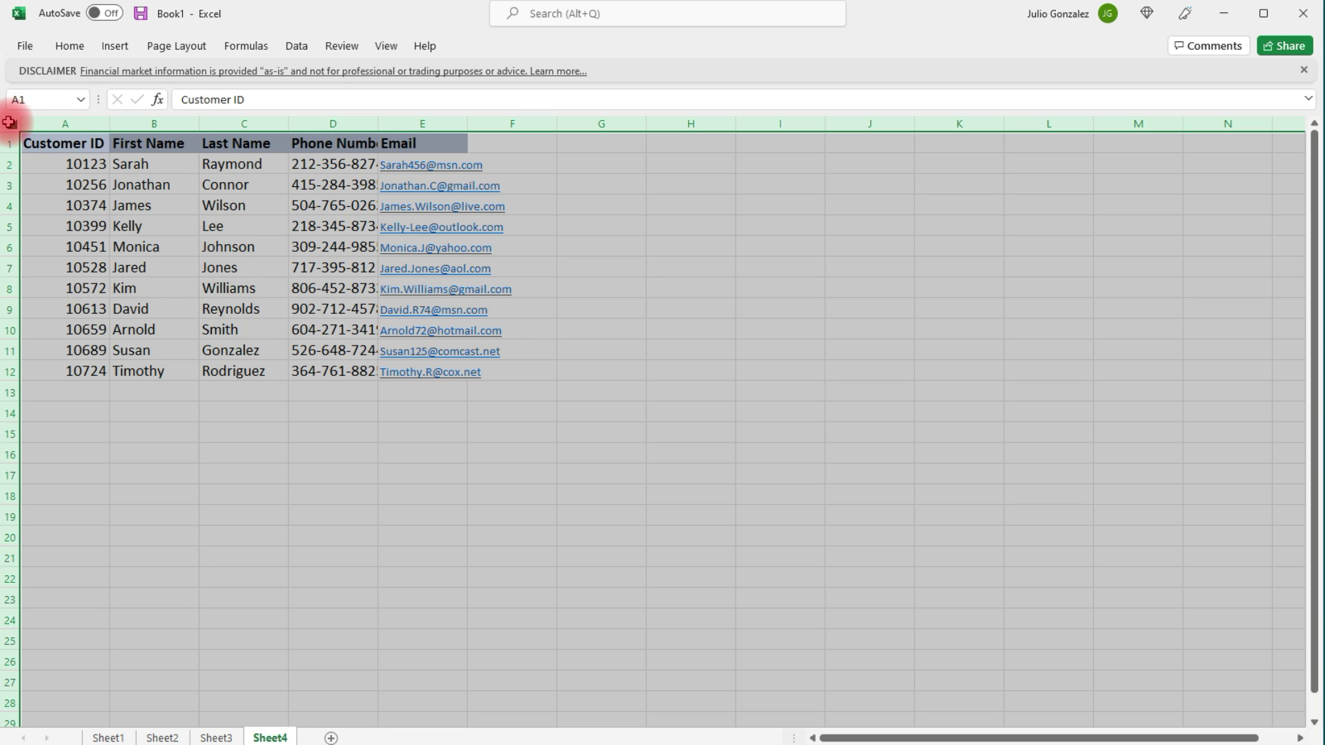
pyautogui.click(144, 208)
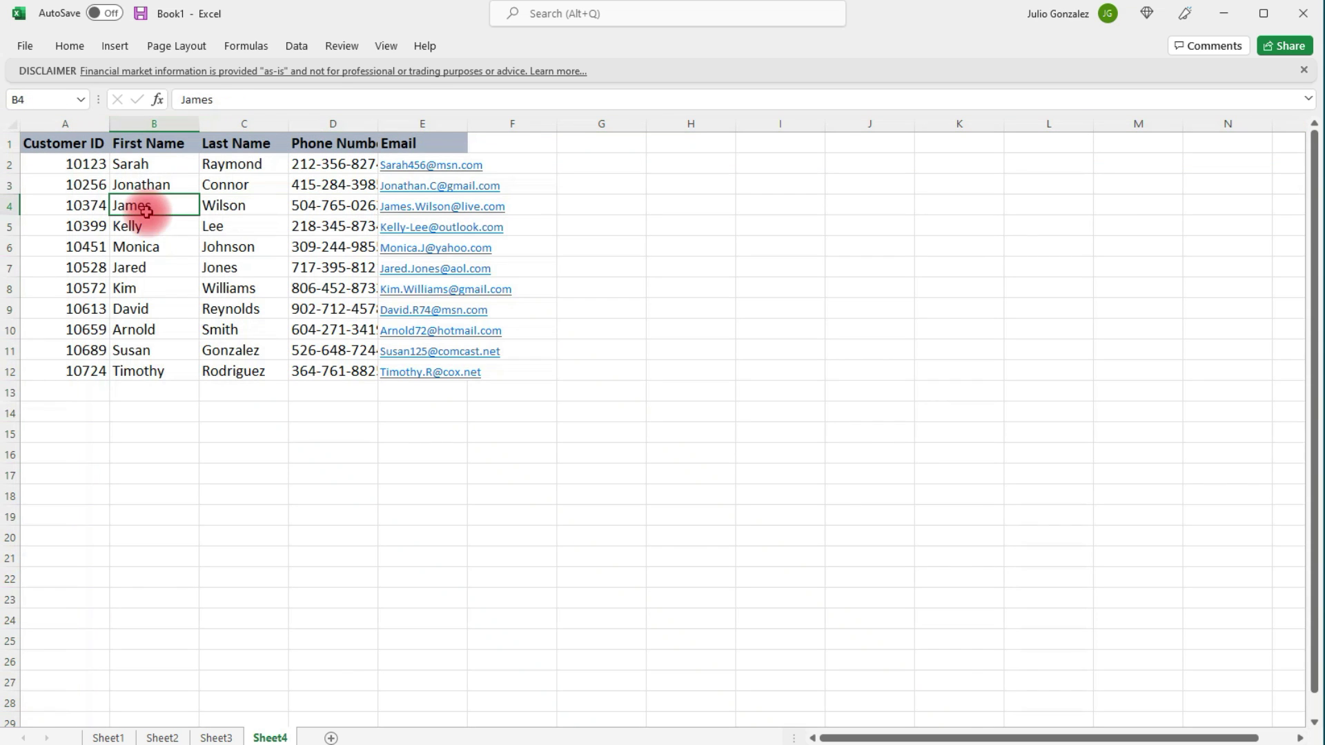
# Step: Set all rows on the sheet to height 30, then undo that change
pyautogui.click(11, 129)
pyautogui.moveTo(10, 216); pyautogui.dragTo(11, 224)
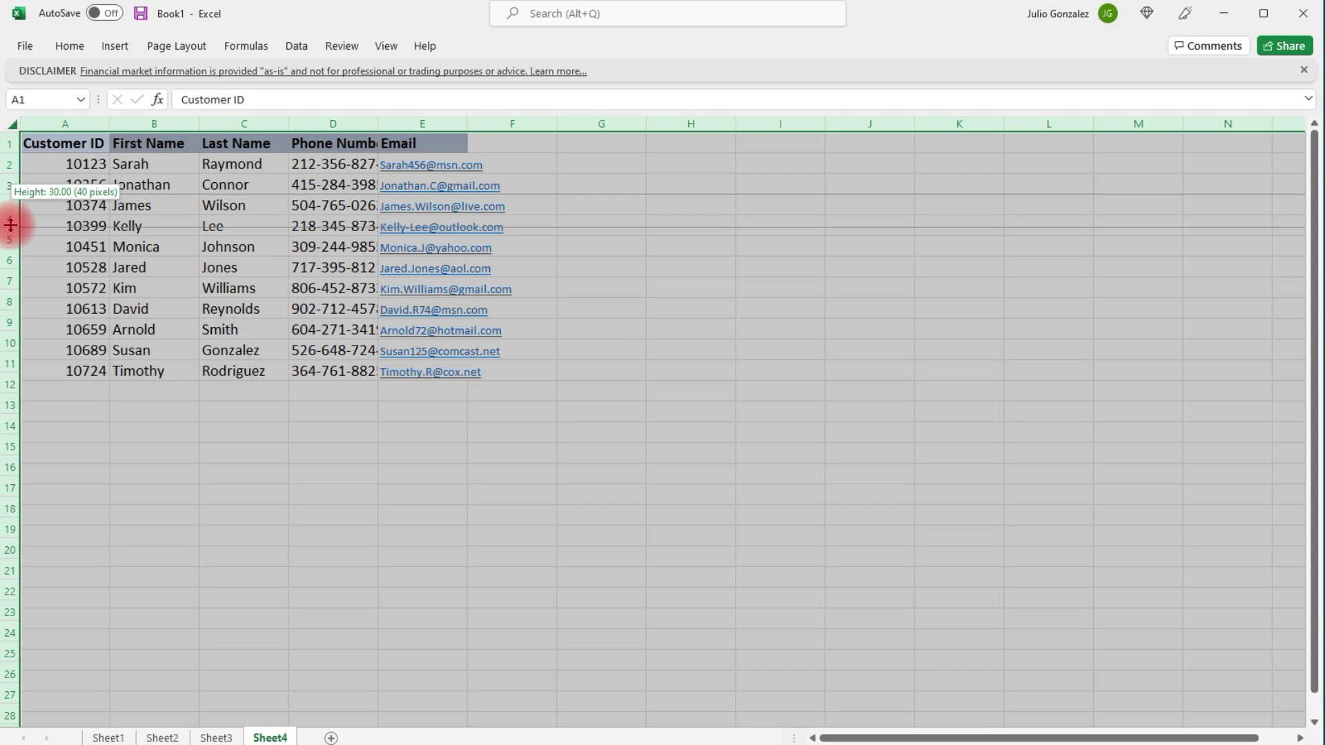
pyautogui.moveTo(11, 224); pyautogui.dragTo(10, 224)
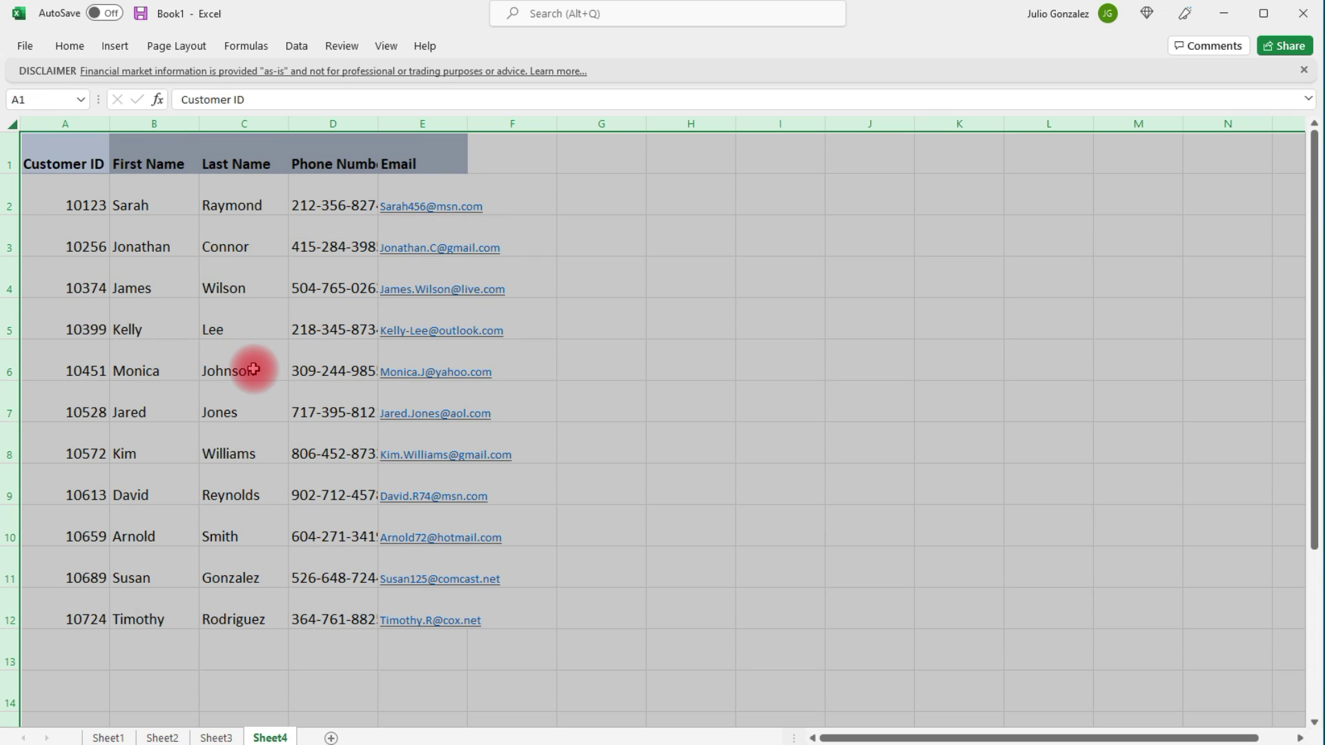
pyautogui.click(69, 45)
pyautogui.click(23, 71)
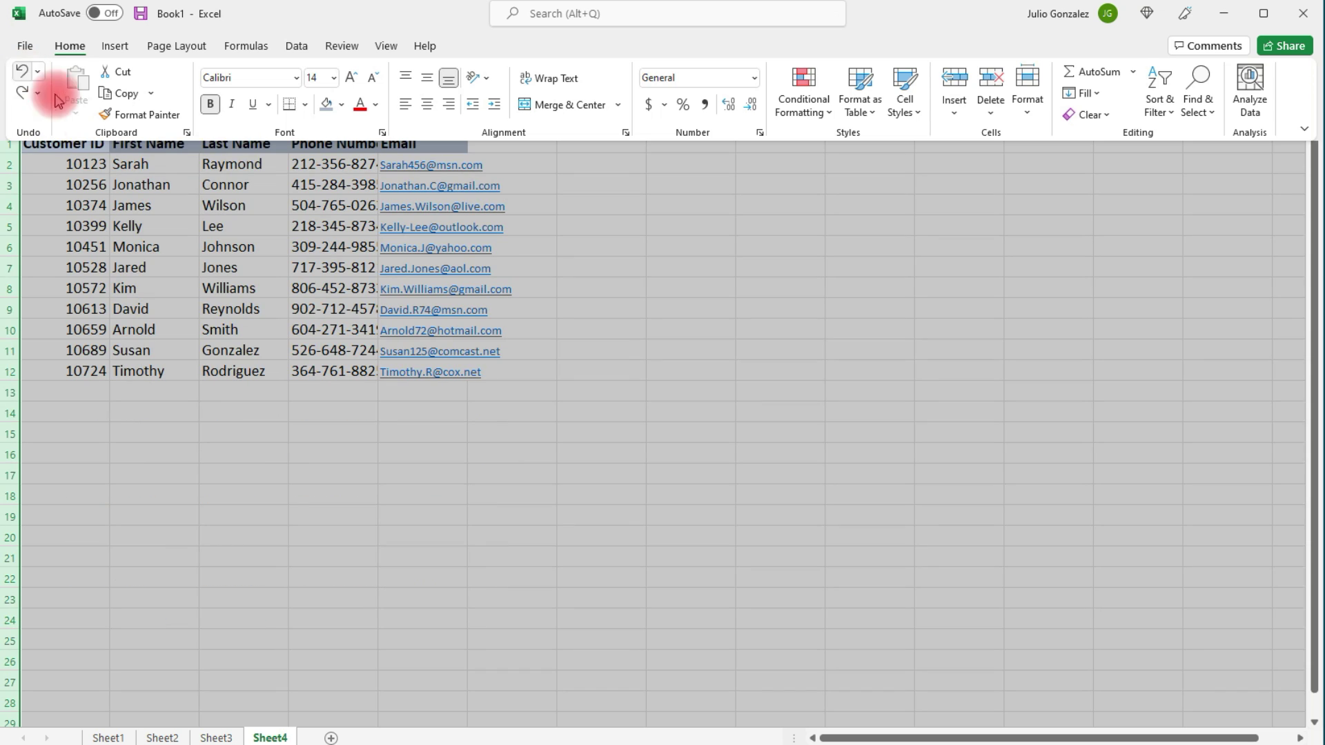
pyautogui.click(163, 238)
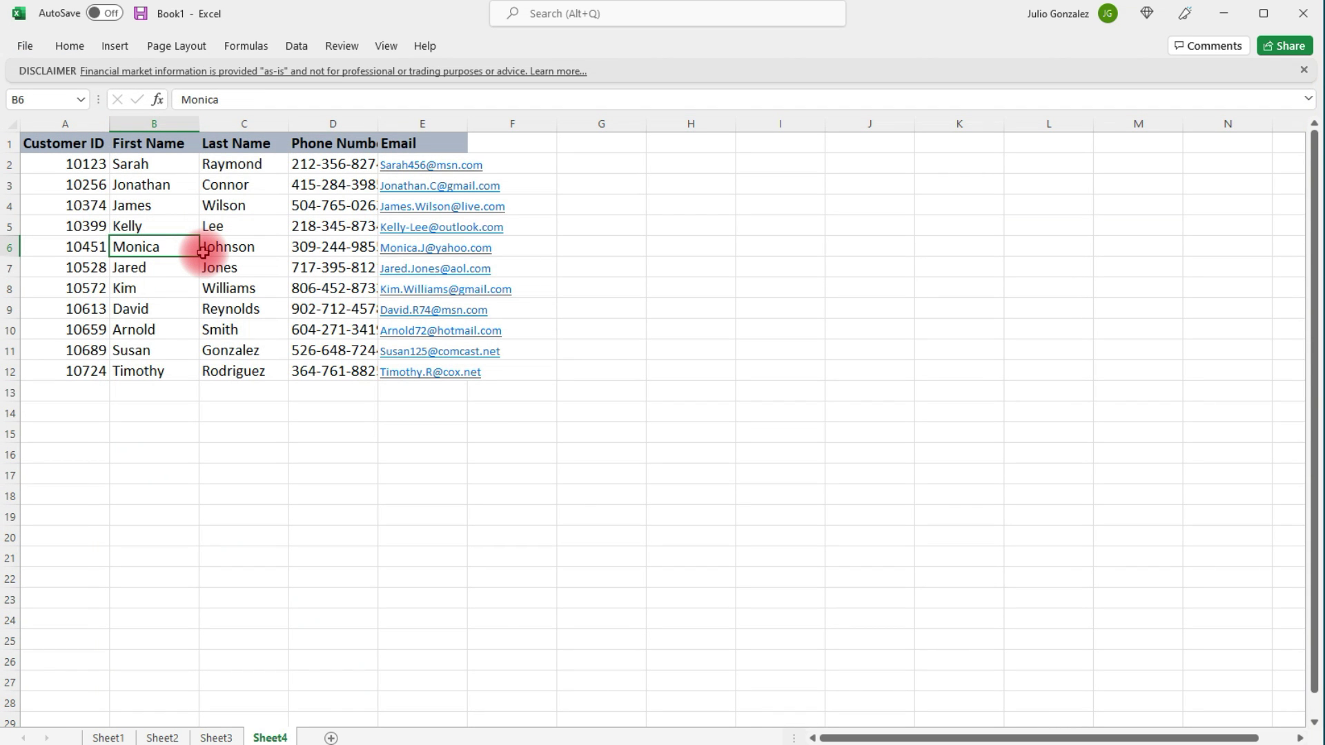
# Step: AutoFit column D (Phone Number) and column E (Email) to their full contents
pyautogui.click(243, 453)
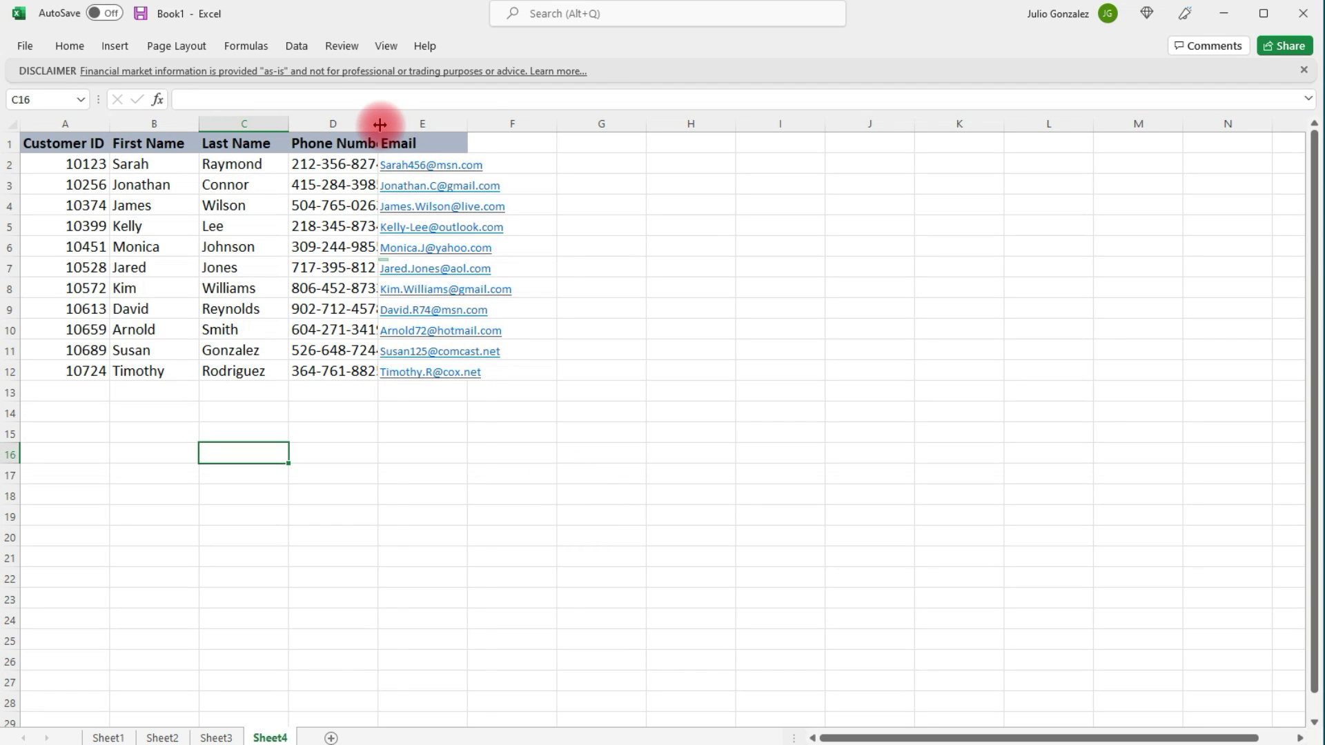
pyautogui.doubleClick(378, 124)
pyautogui.doubleClick(486, 123)
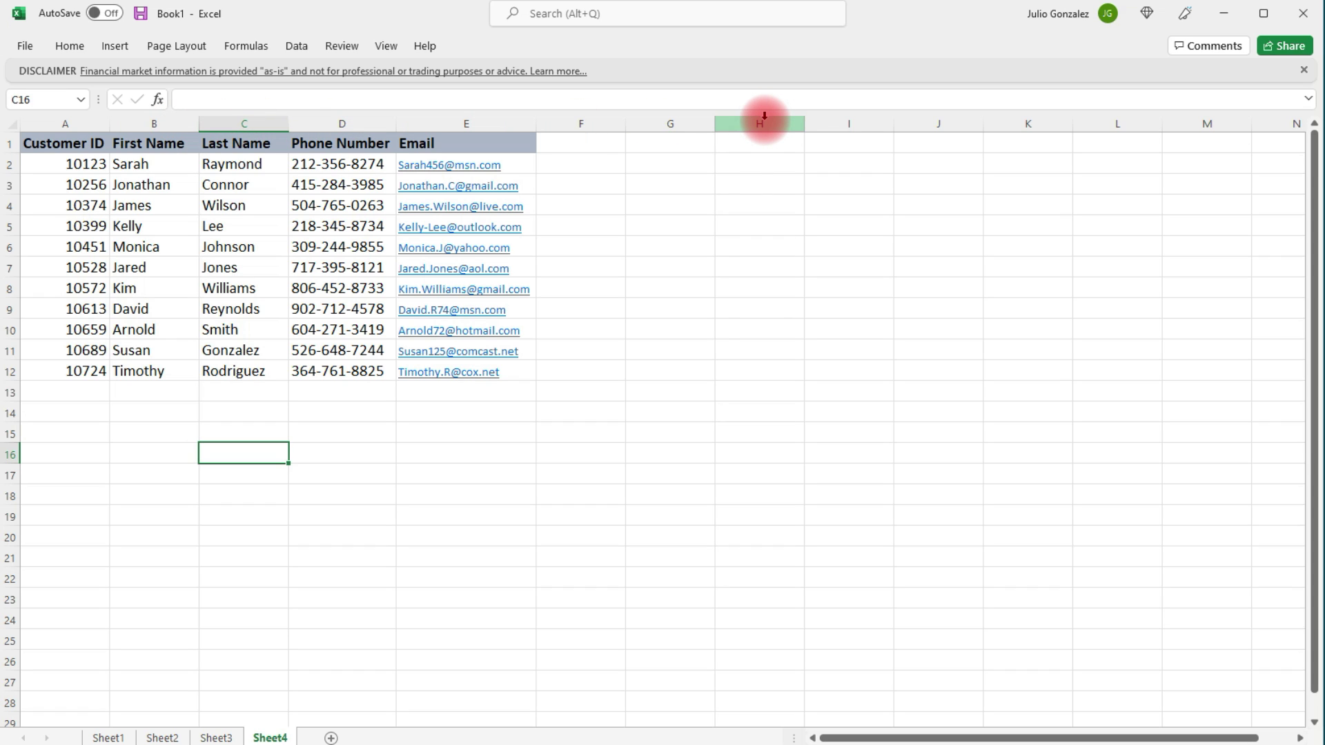
pyautogui.click(157, 119)
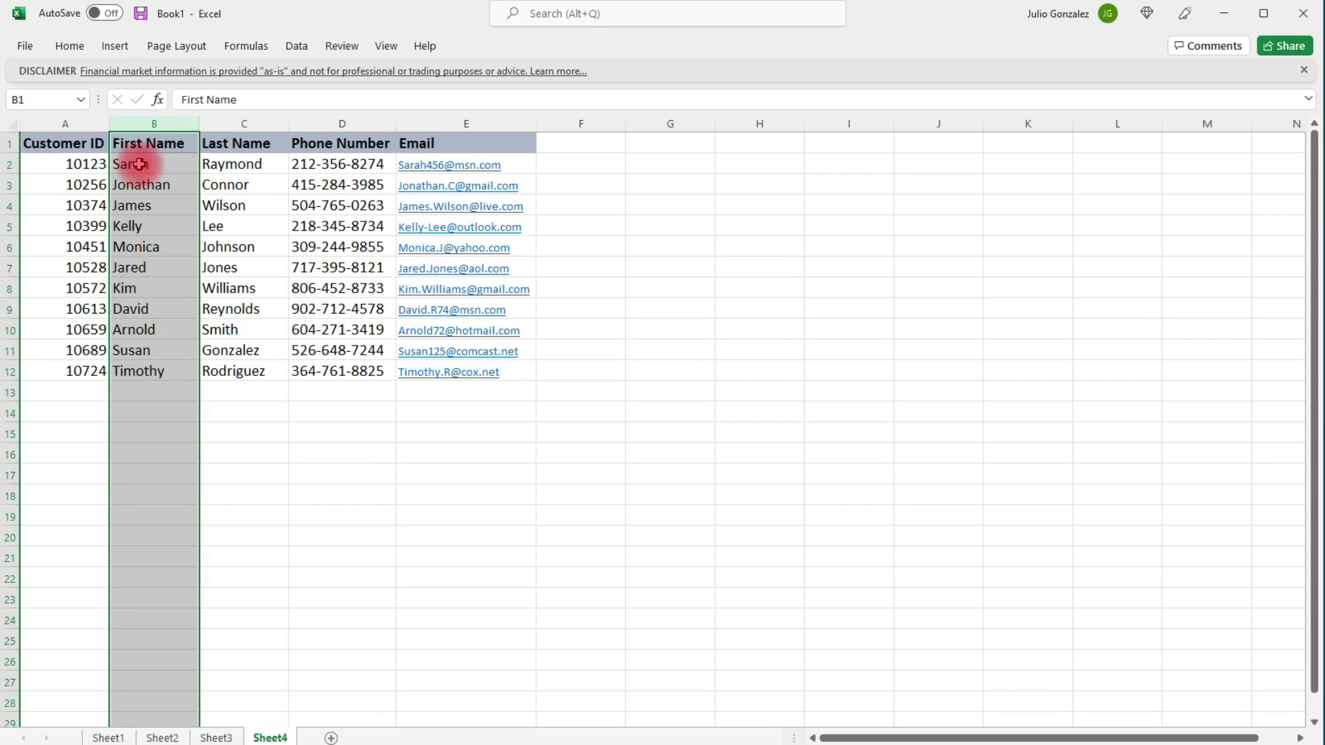
pyautogui.click(77, 54)
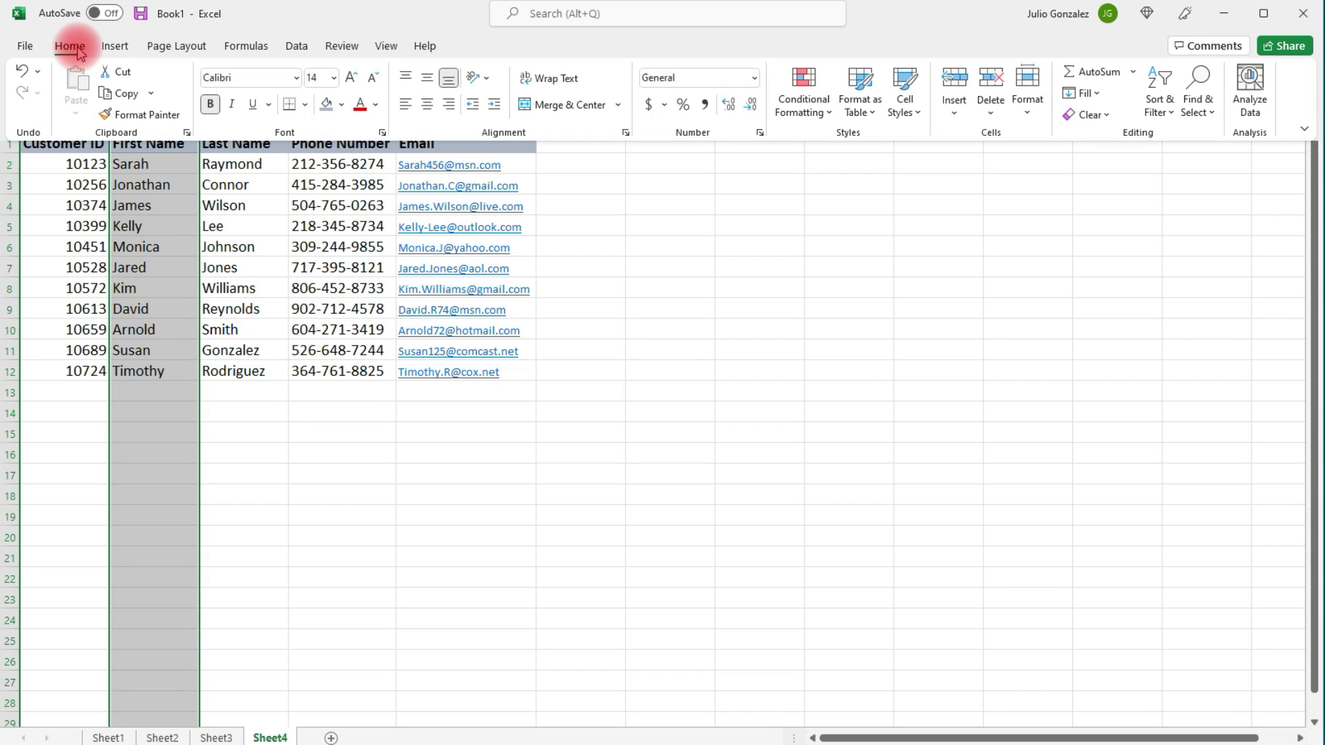
pyautogui.click(122, 74)
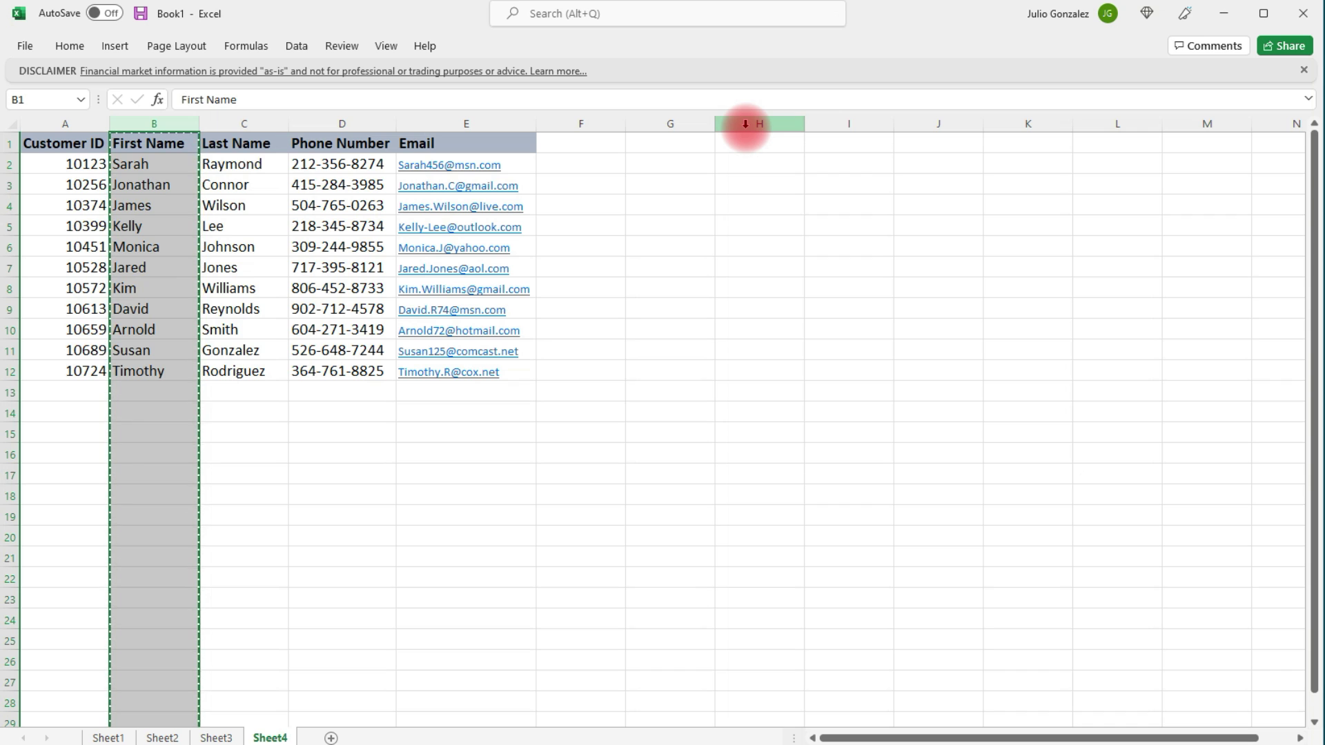
pyautogui.click(848, 126)
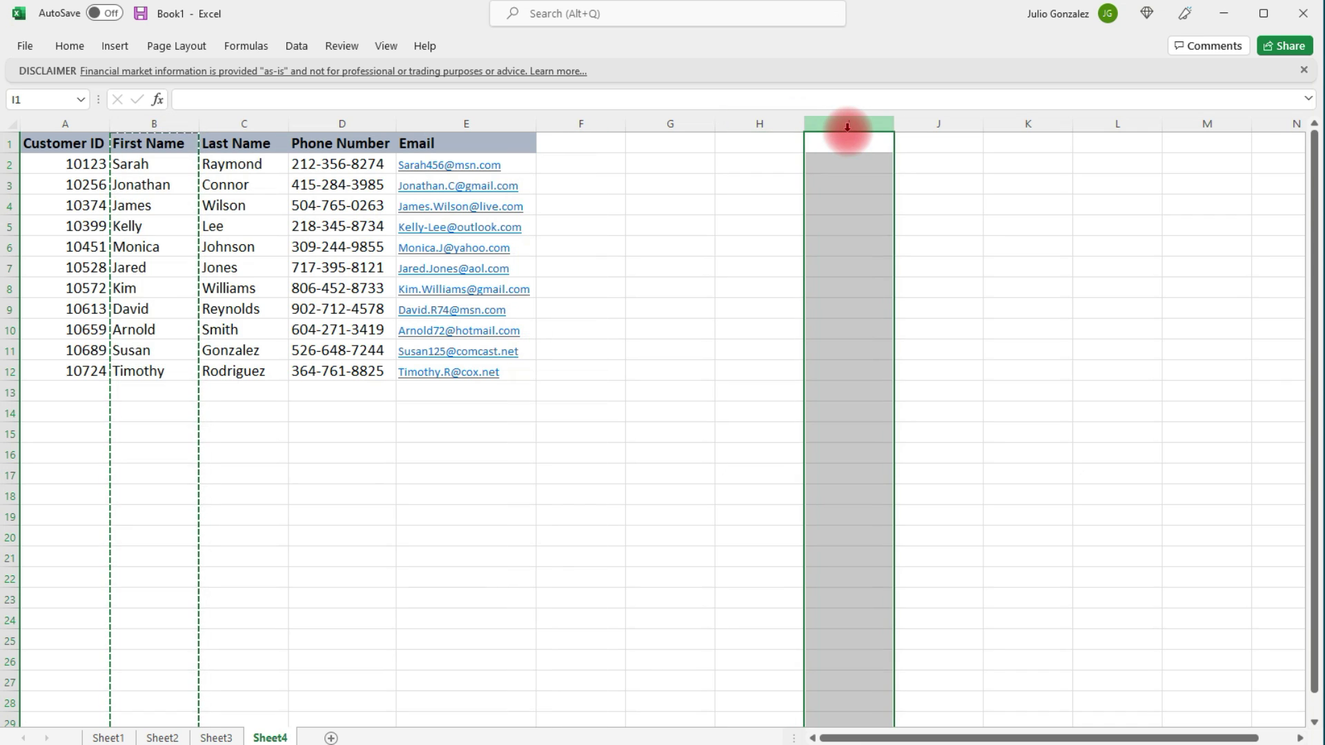
pyautogui.rightClick(848, 124)
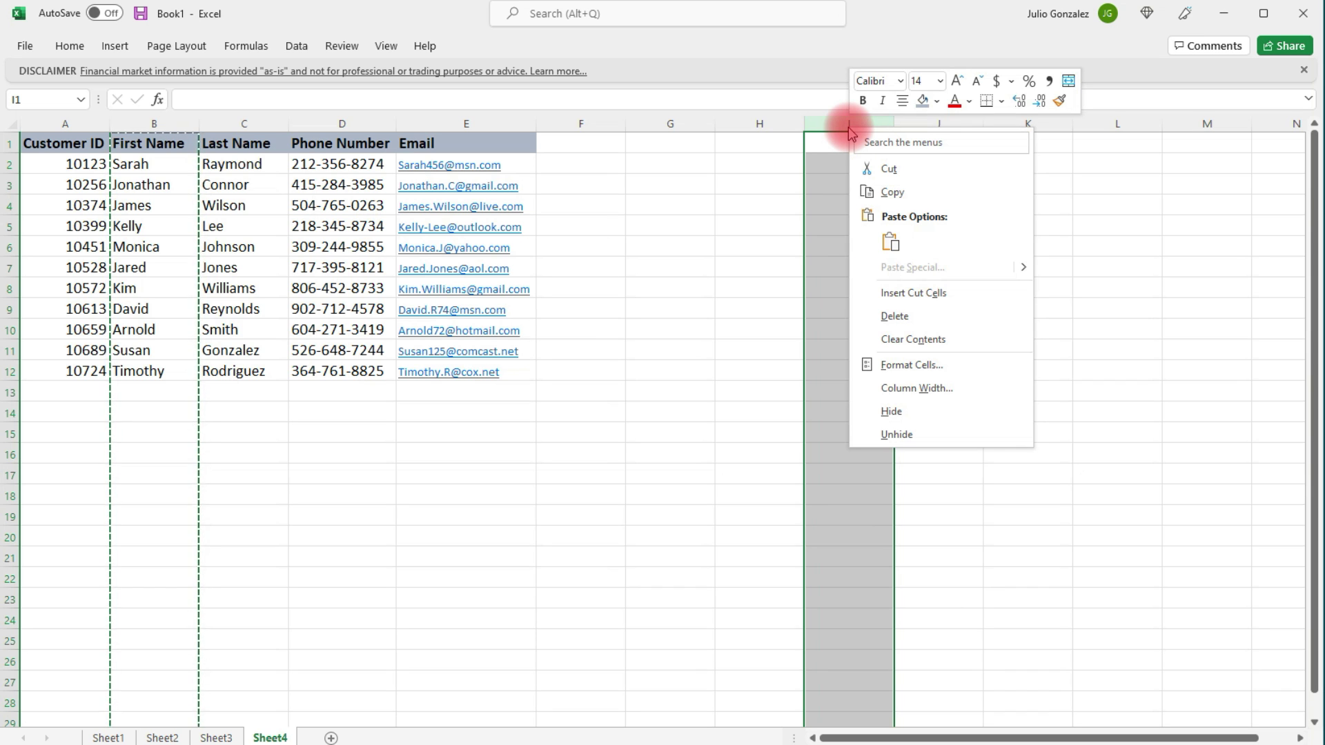
pyautogui.click(913, 293)
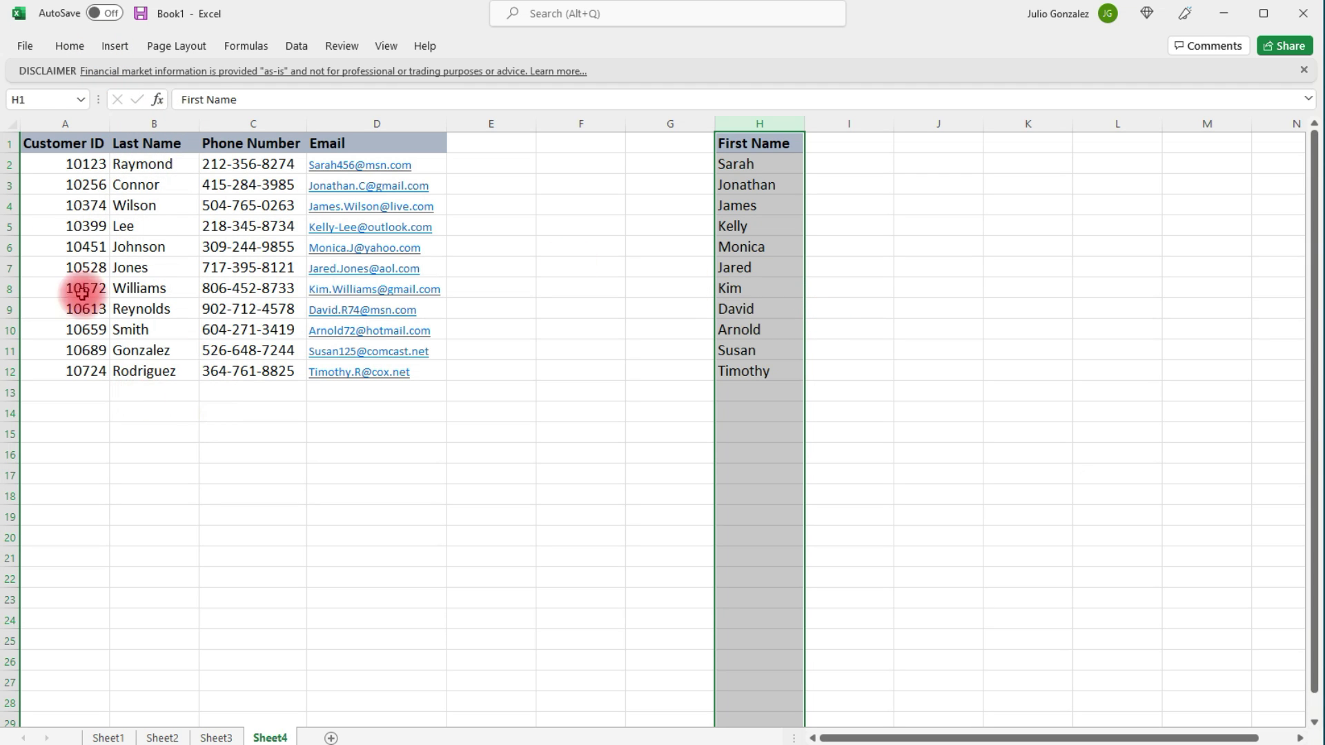
pyautogui.click(69, 46)
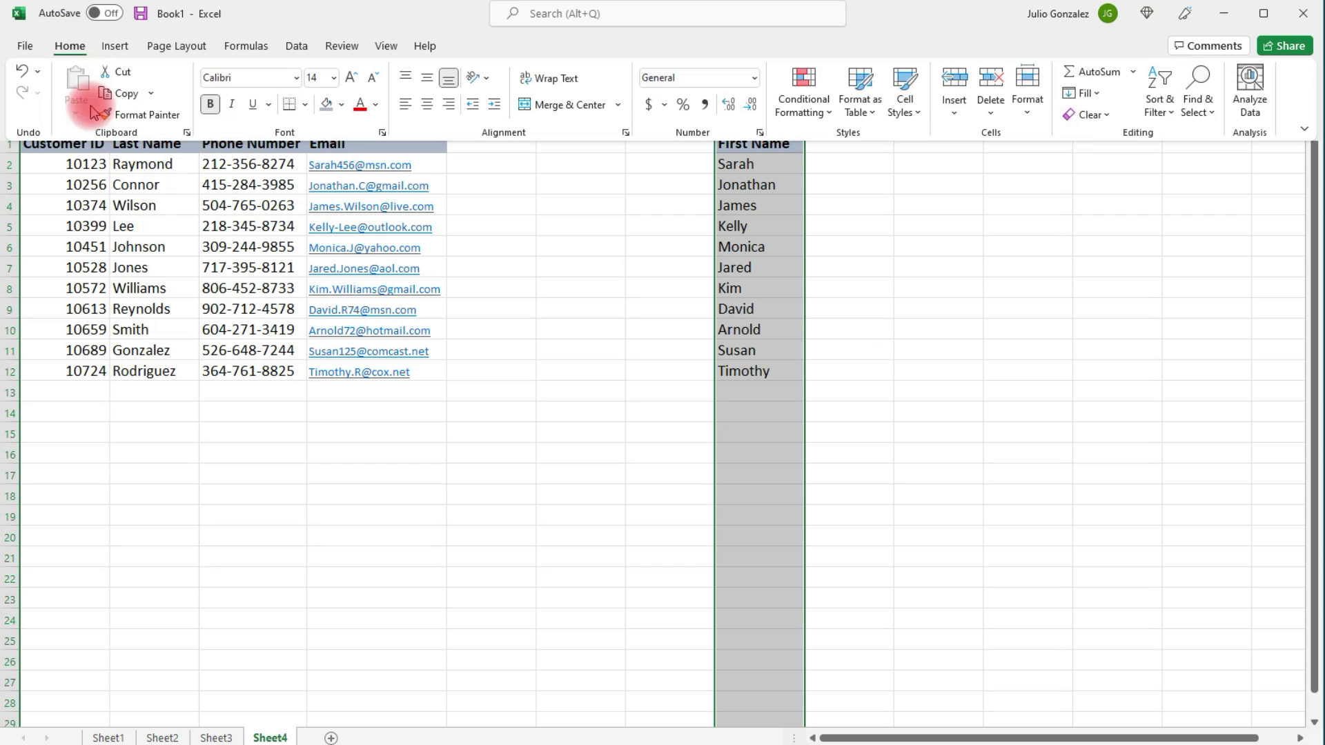
pyautogui.click(26, 73)
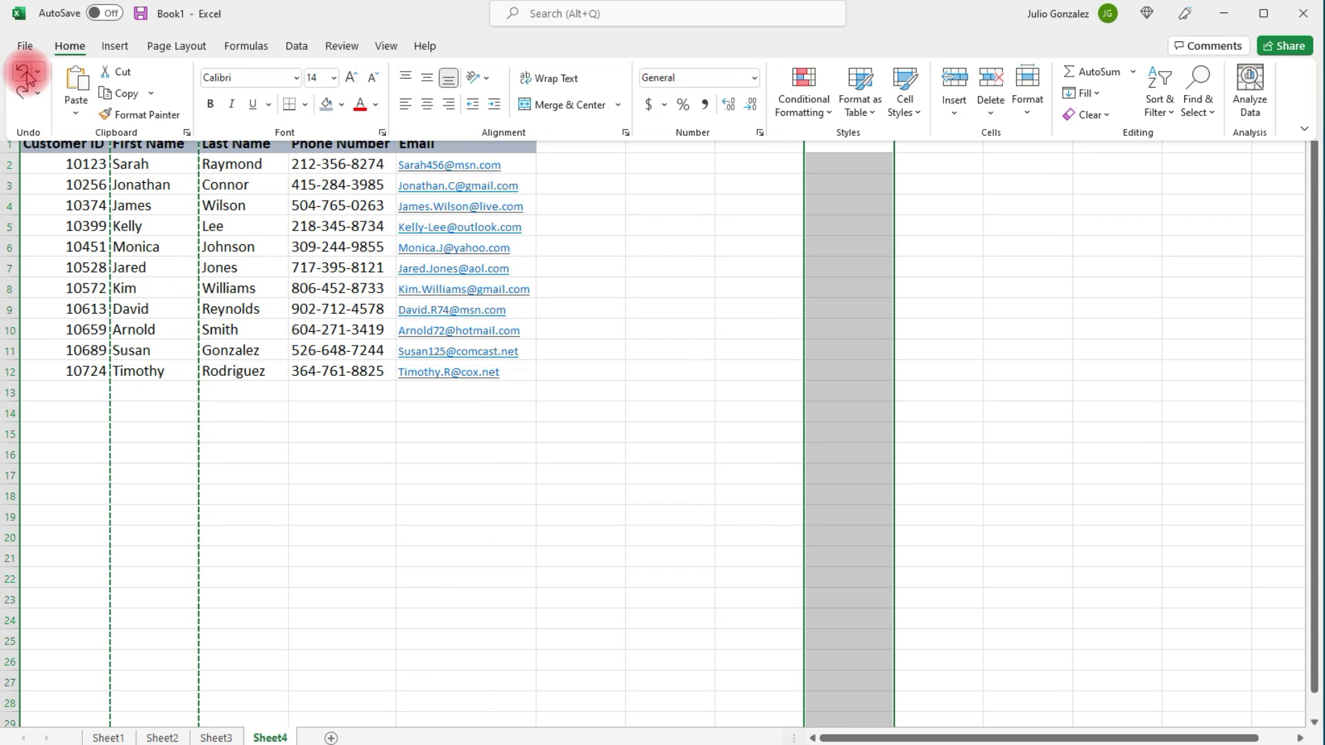
pyautogui.click(27, 73)
pyautogui.click(207, 408)
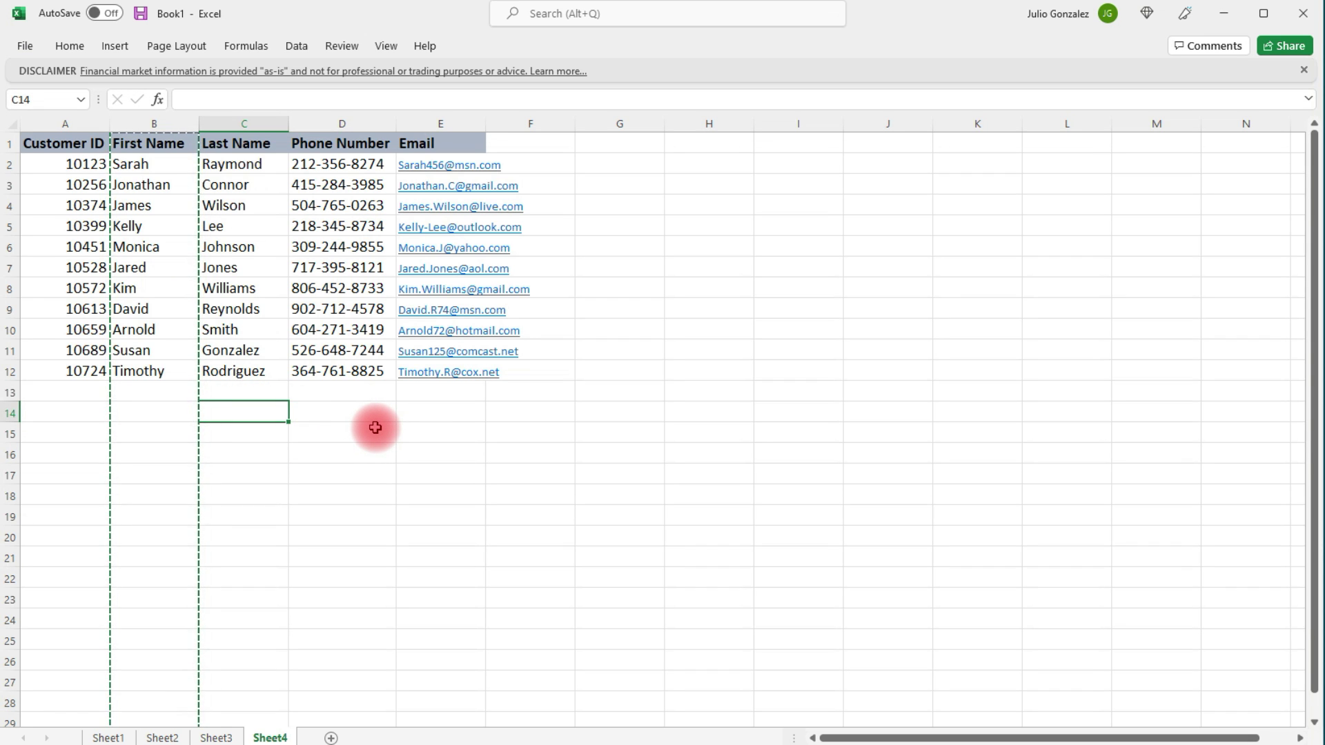
# Step: Cut columns B:C and use Insert Cut Cells to place them before column K
pyautogui.moveTo(150, 119); pyautogui.dragTo(259, 197)
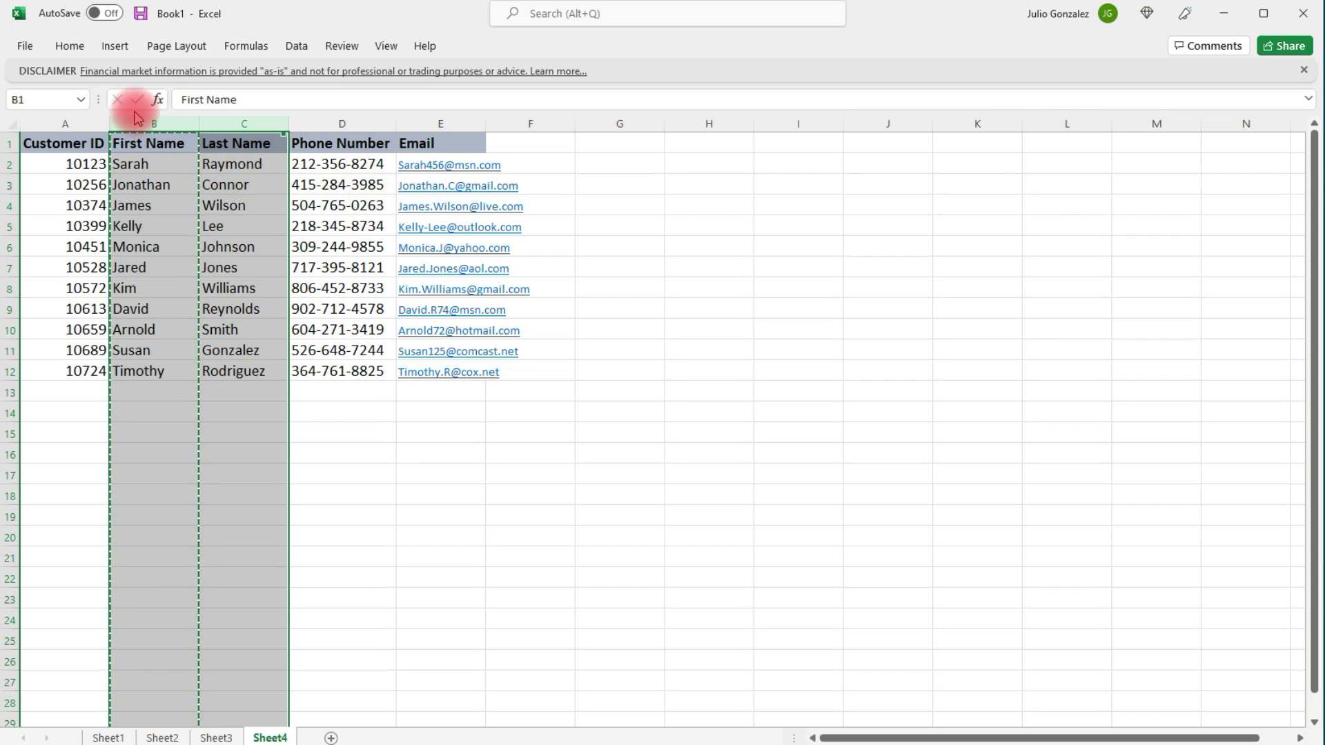
pyautogui.click(68, 45)
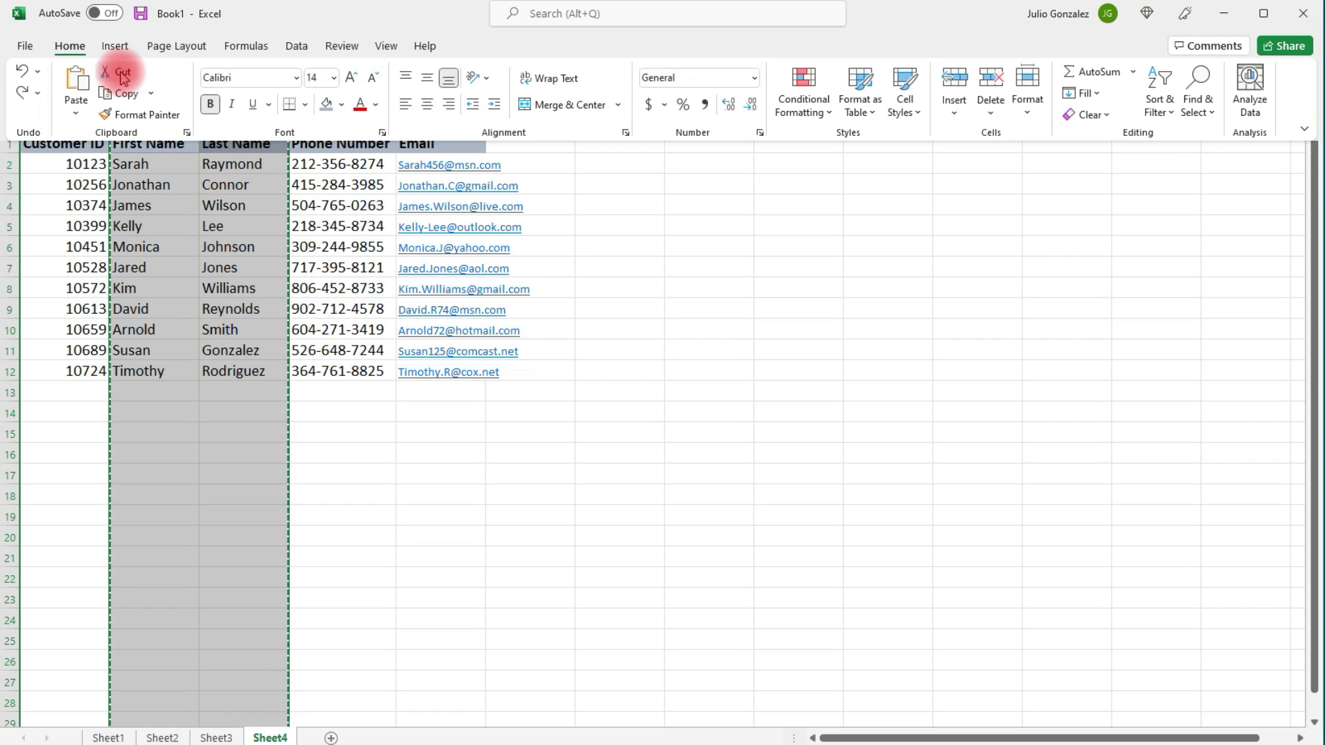
pyautogui.click(740, 270)
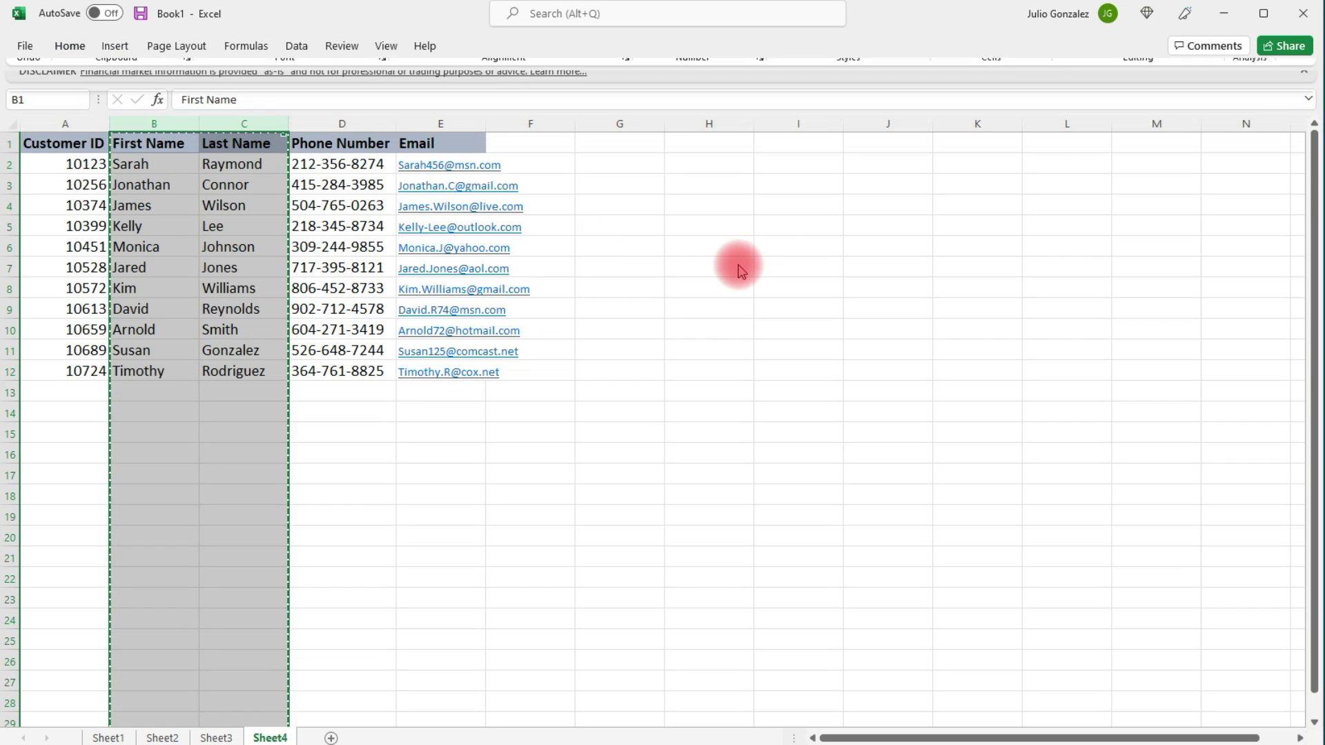
pyautogui.click(954, 124)
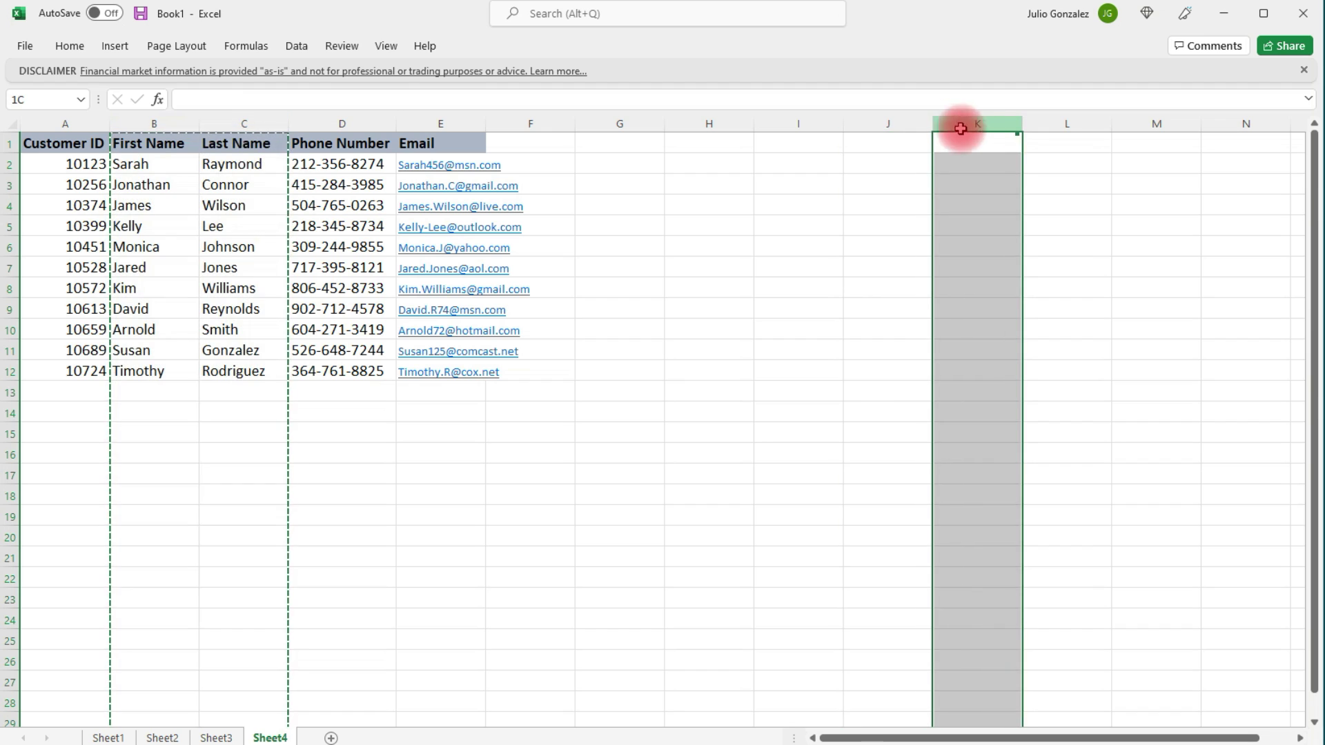
pyautogui.moveTo(954, 125); pyautogui.dragTo(1026, 135)
pyautogui.rightClick(984, 236)
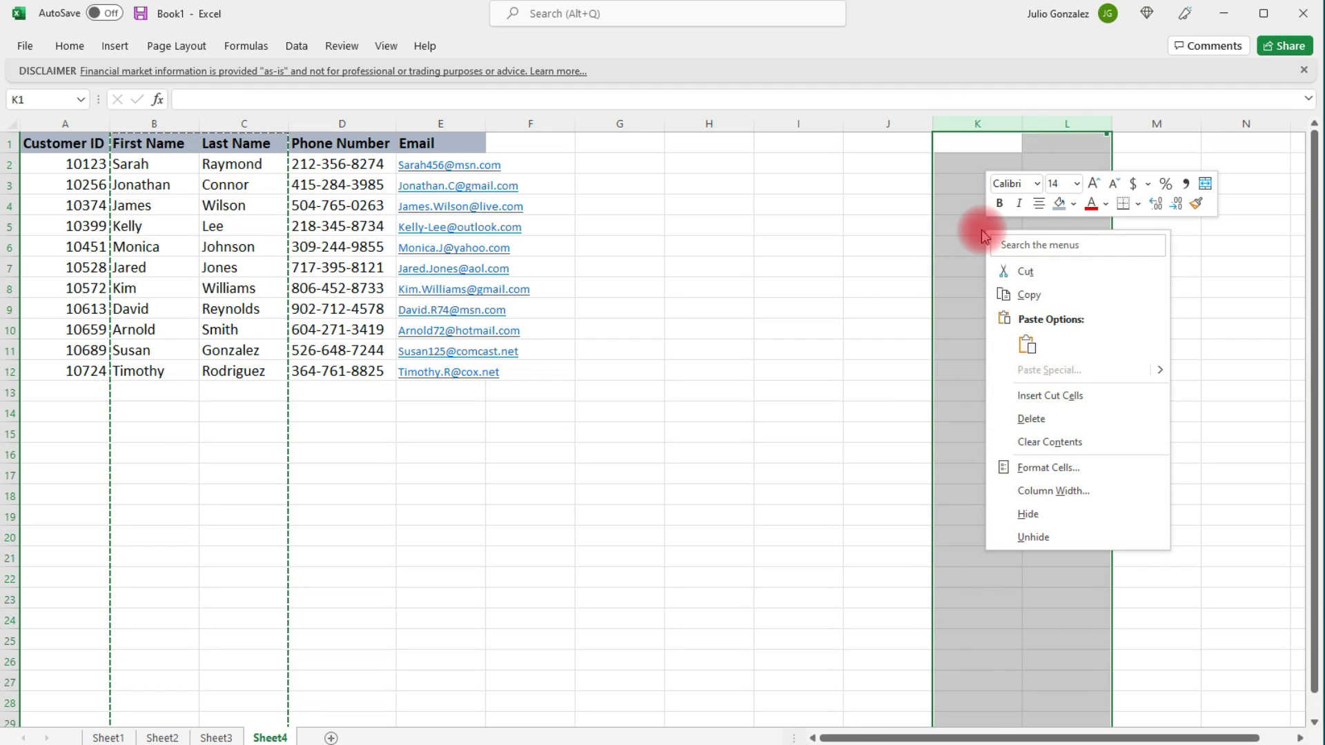
pyautogui.click(1068, 397)
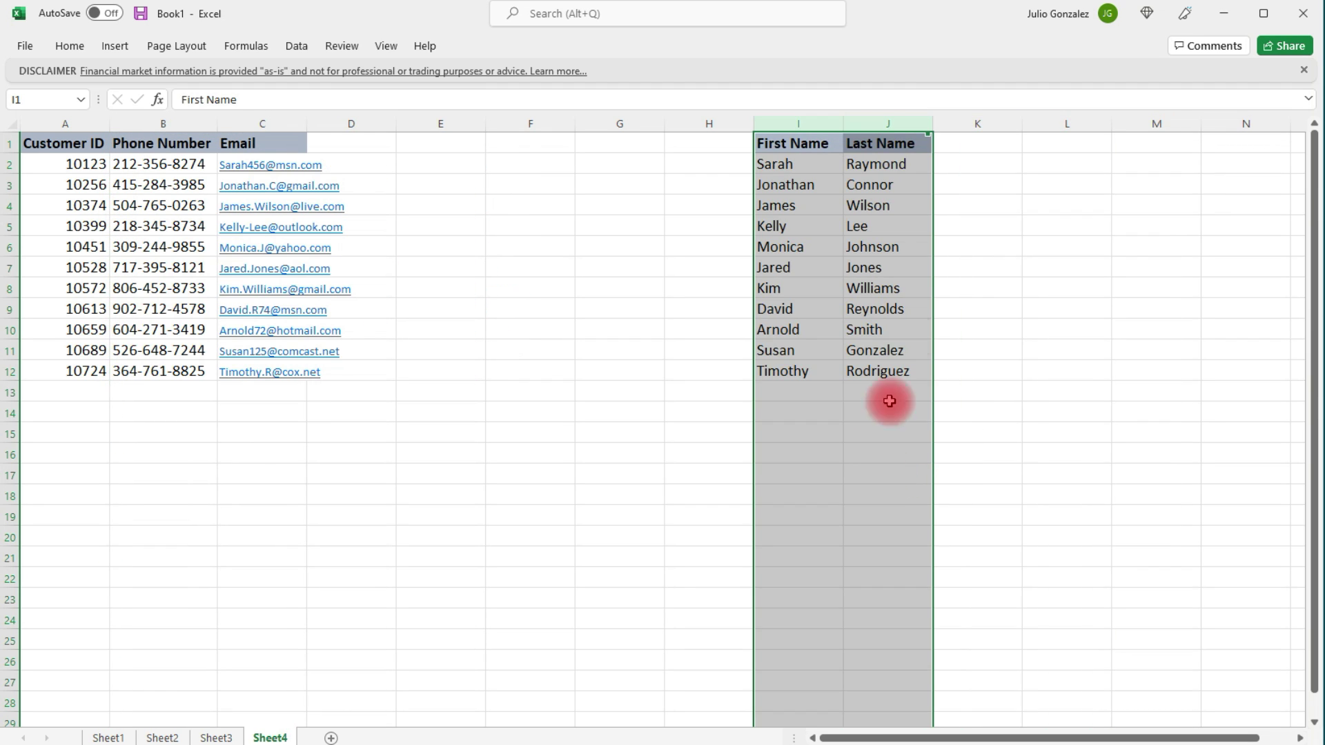